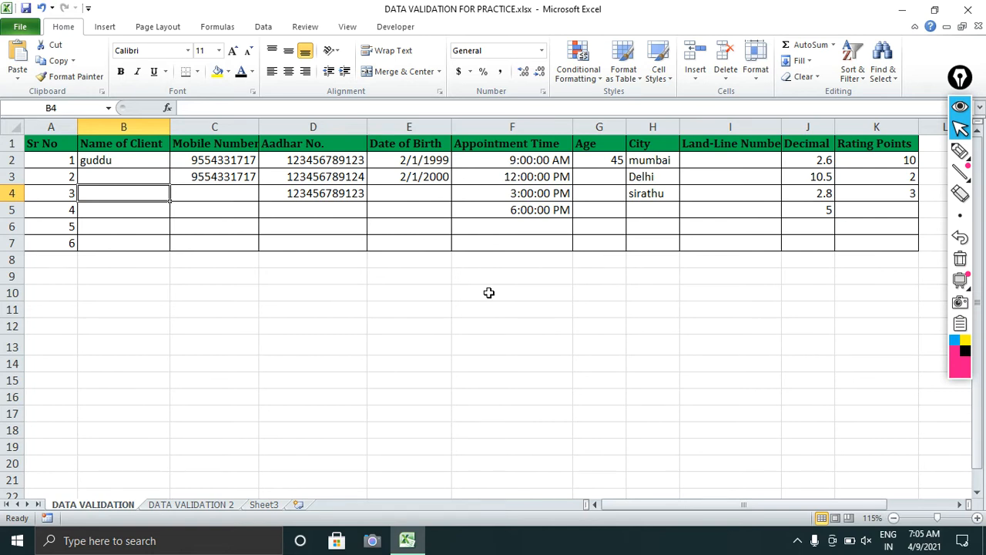
Step: Review the data validation rule of cell B4 and the available Allow types, leaving the rule as it is
click(264, 29)
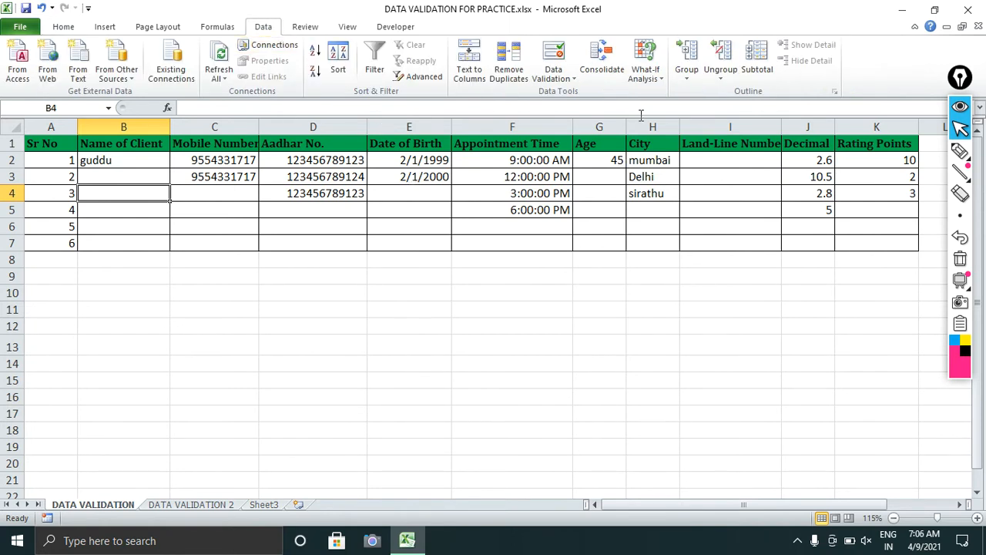
click(560, 48)
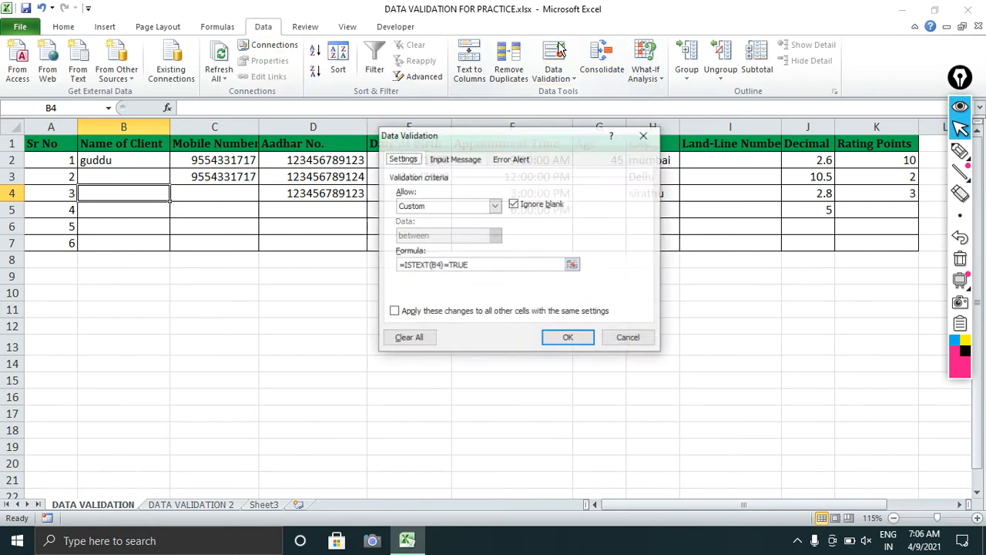
drag(524, 141, 367, 118)
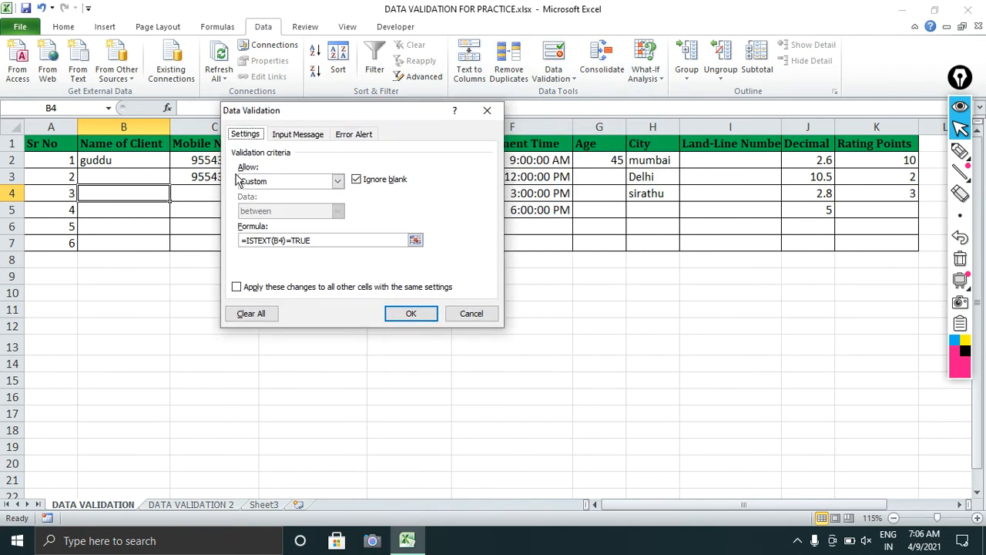
click(297, 183)
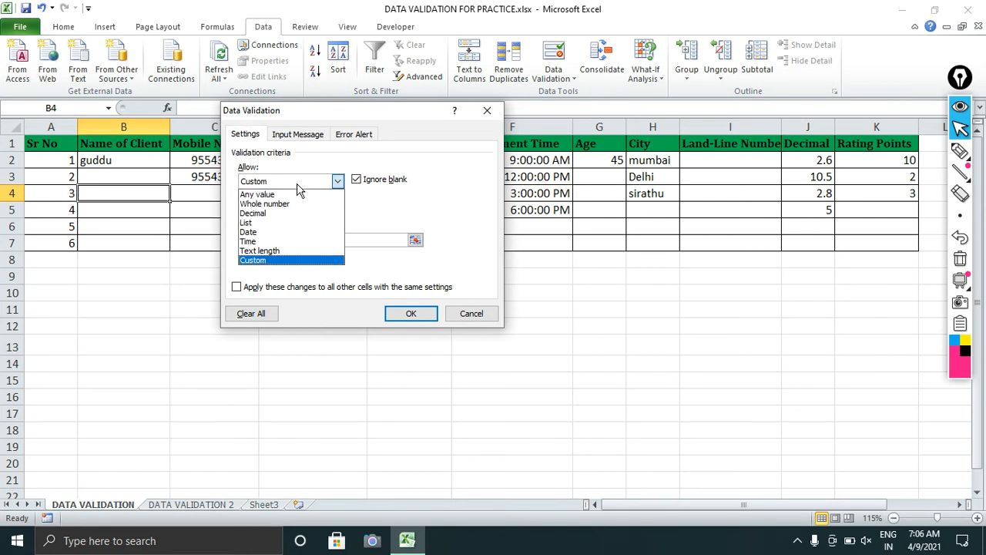
click(960, 150)
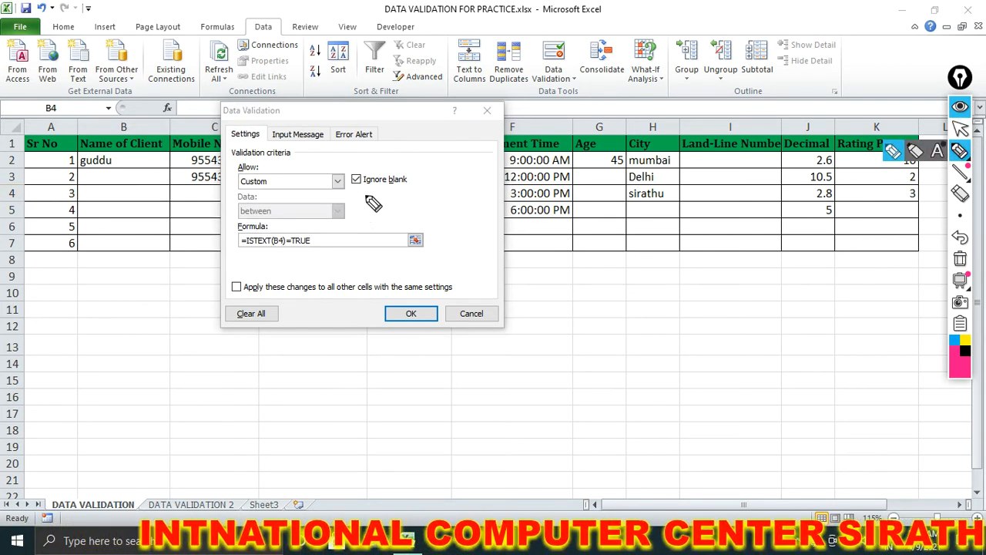
click(960, 127)
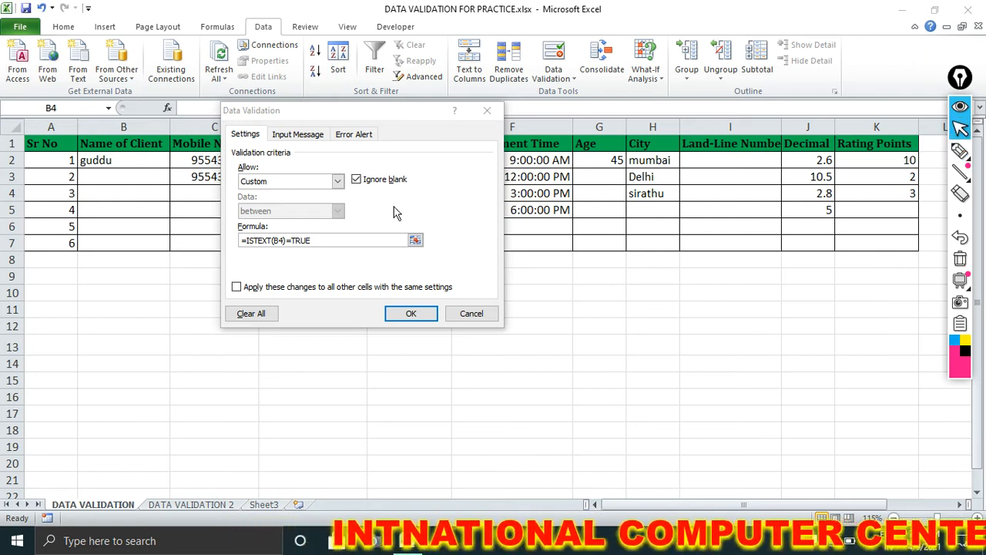
click(336, 183)
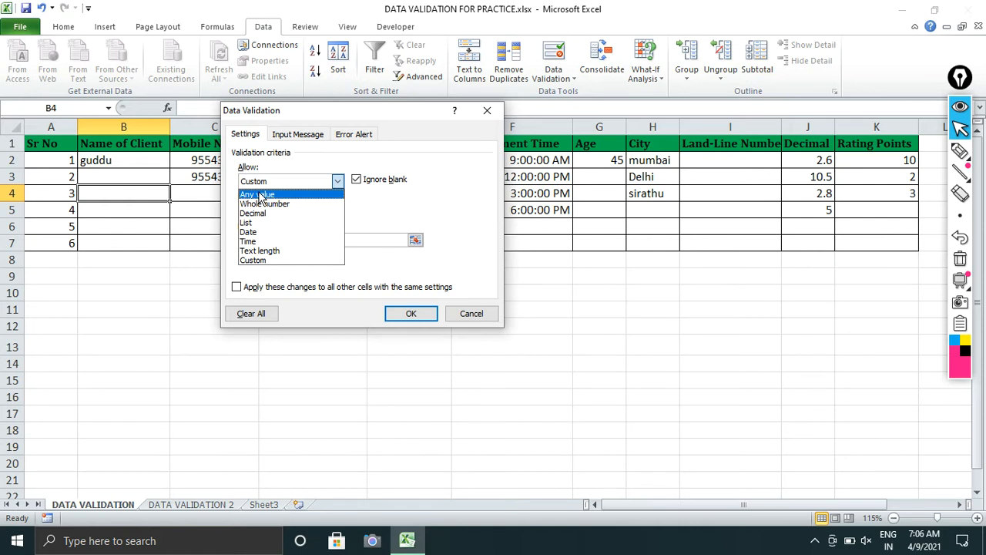
click(413, 165)
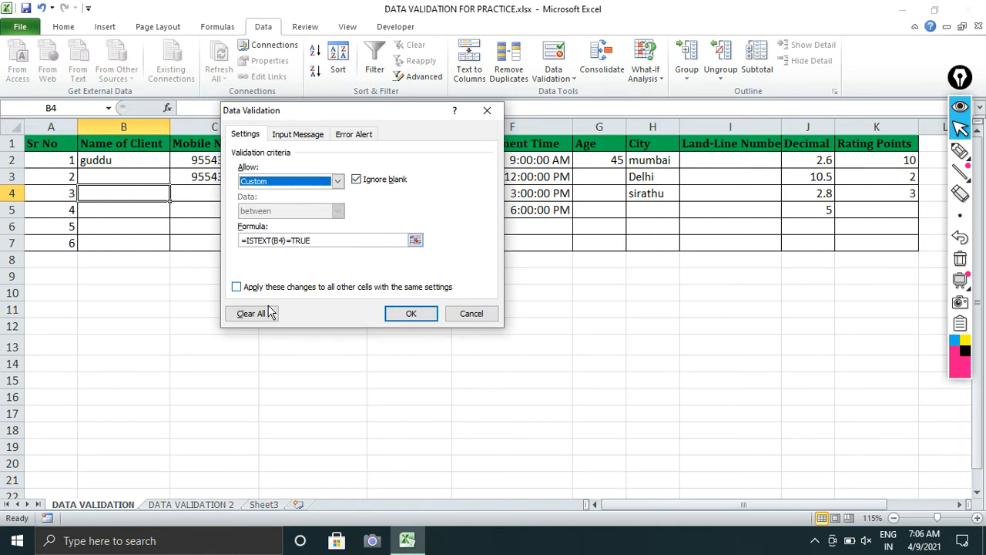
drag(337, 113, 484, 151)
click(633, 150)
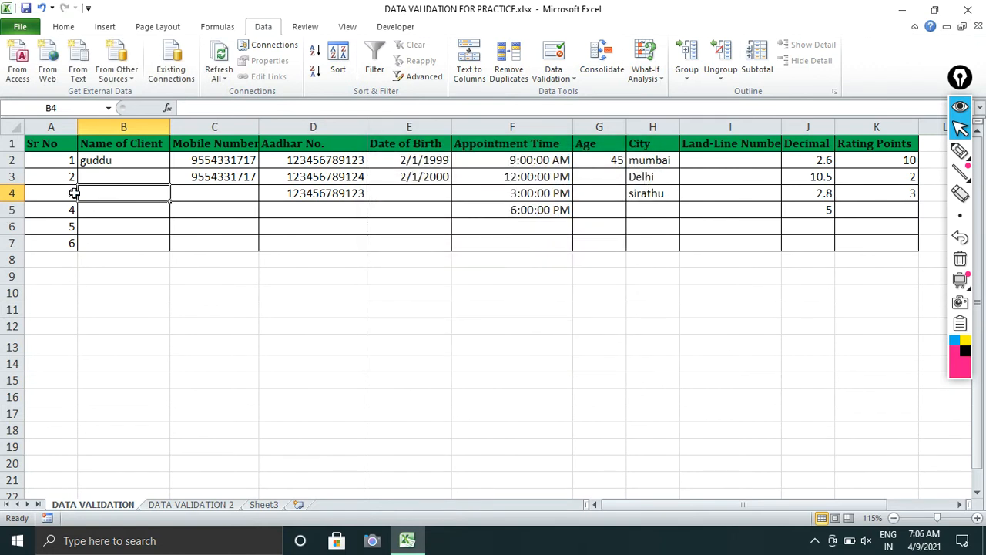
Step: Narrow the Sr No column so it just fits its heading
drag(67, 160, 70, 242)
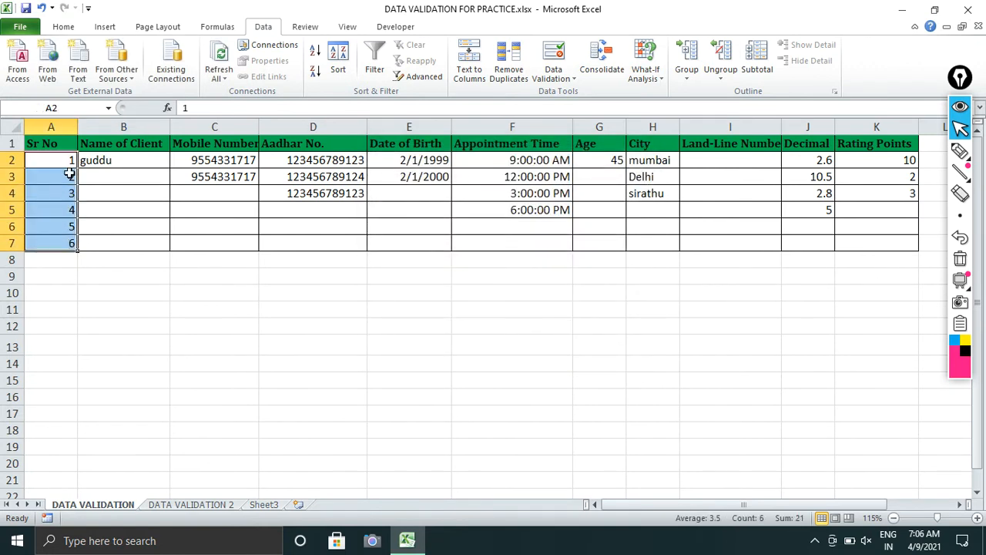
drag(74, 132, 59, 130)
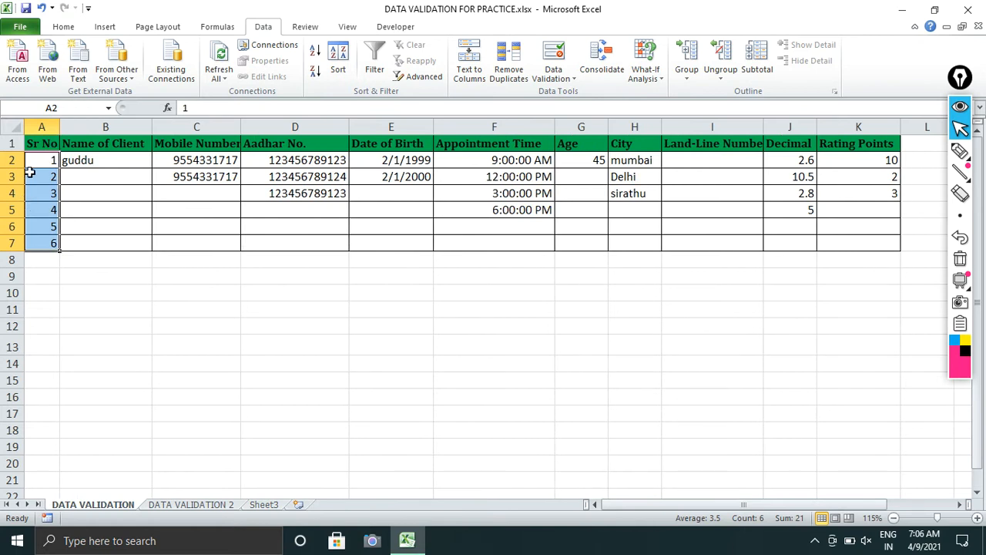
click(46, 162)
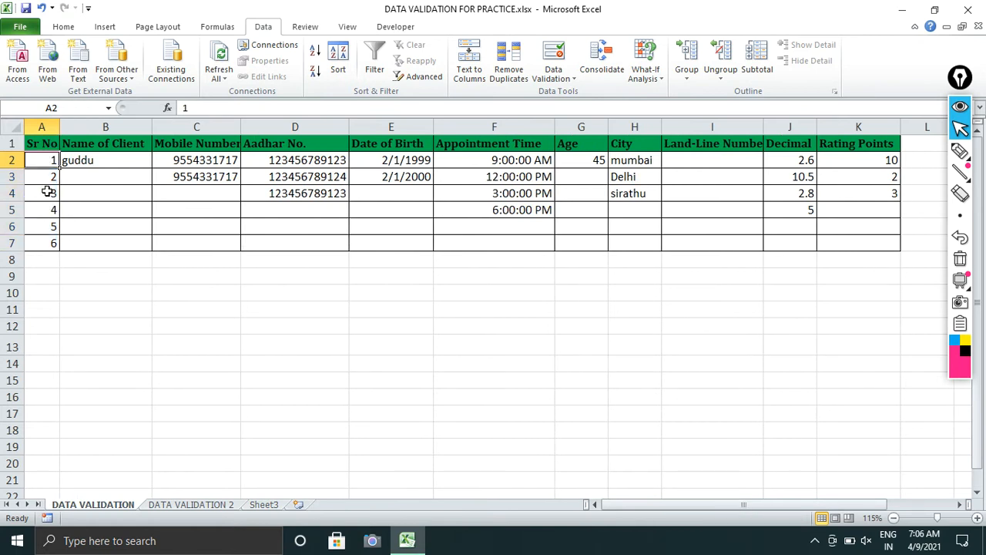
Step: Try to enter 345 as a client name in cell B3 to test the column's validation
click(77, 163)
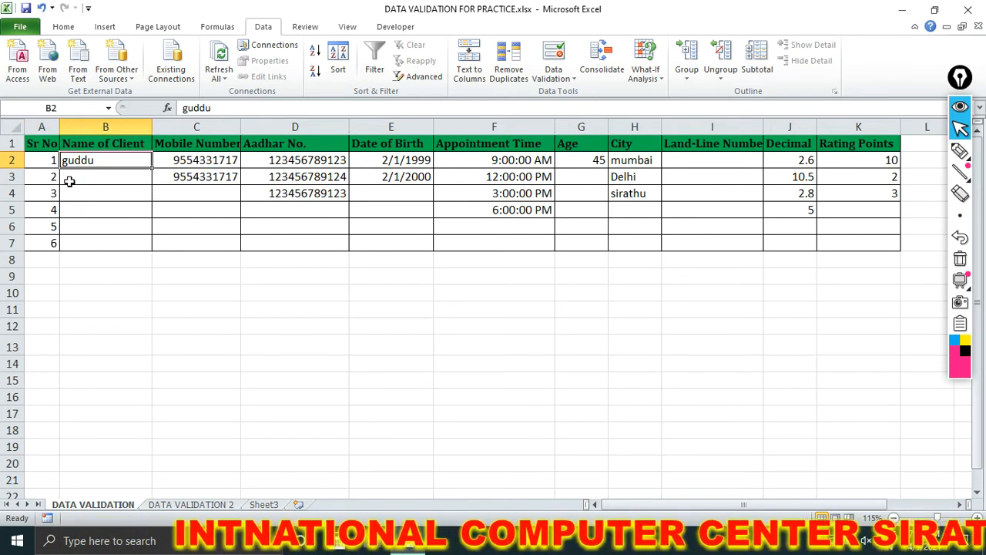
click(94, 177)
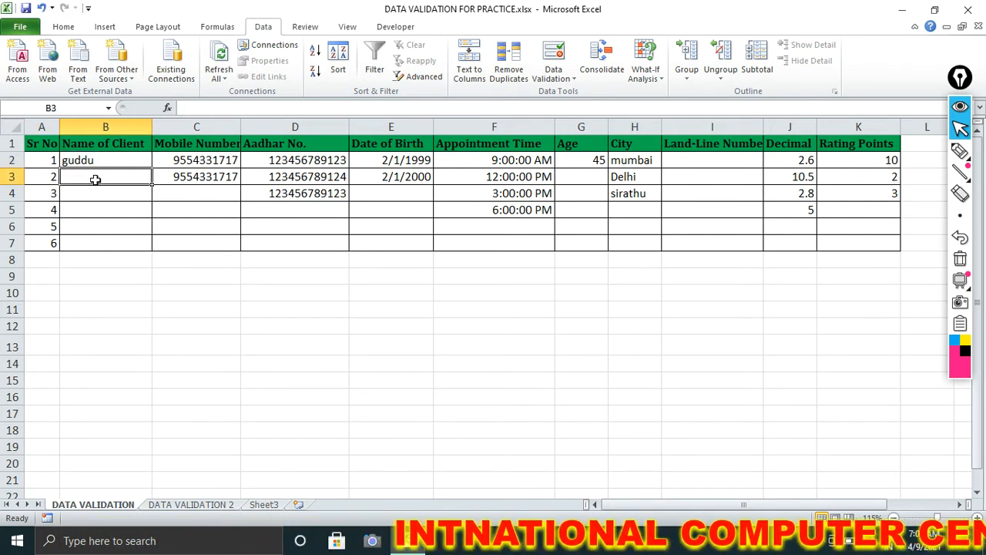
click(91, 161)
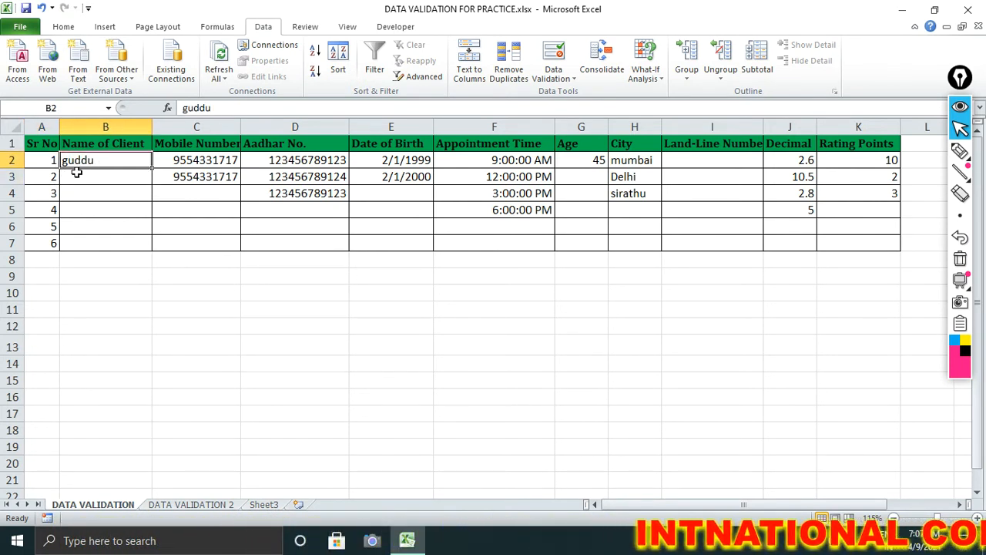
click(94, 178)
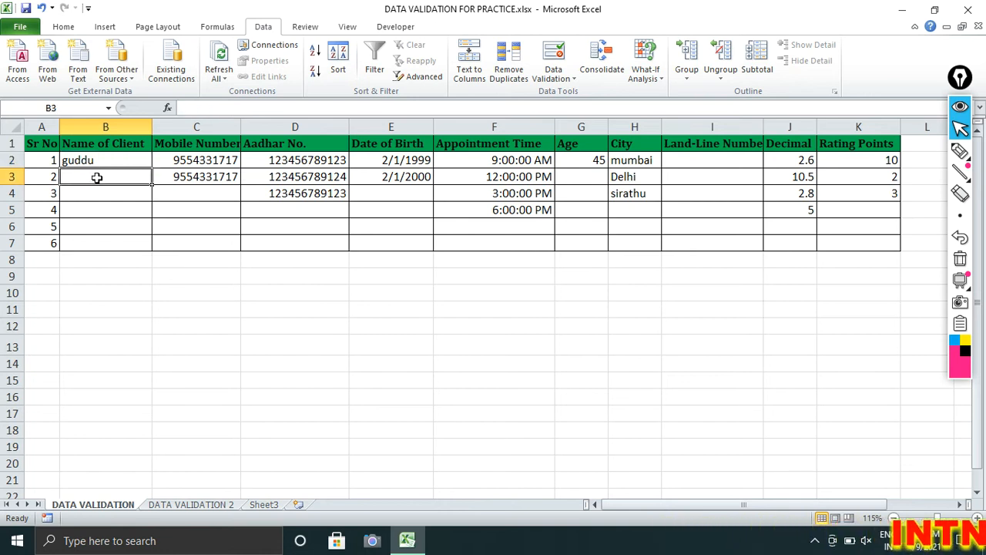
text(345)
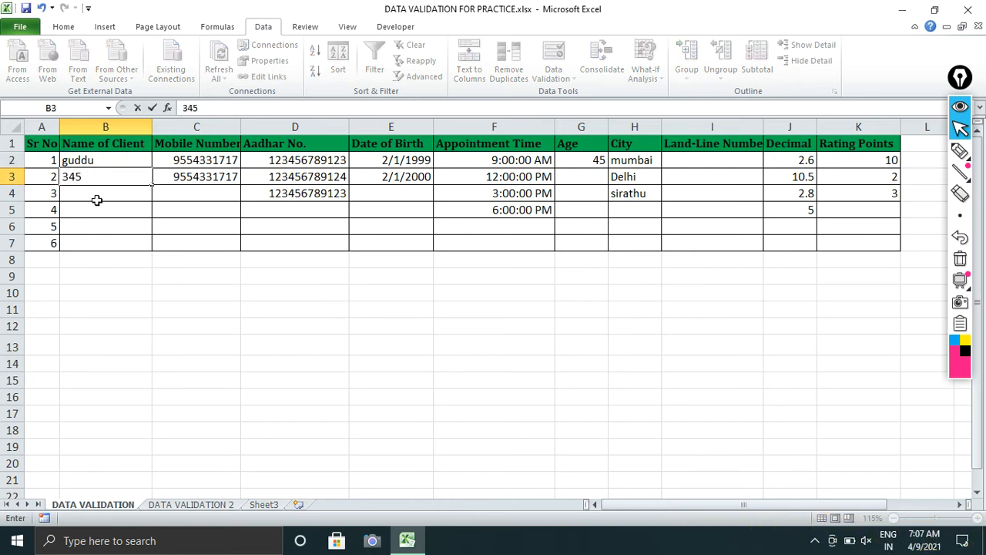
key(Return)
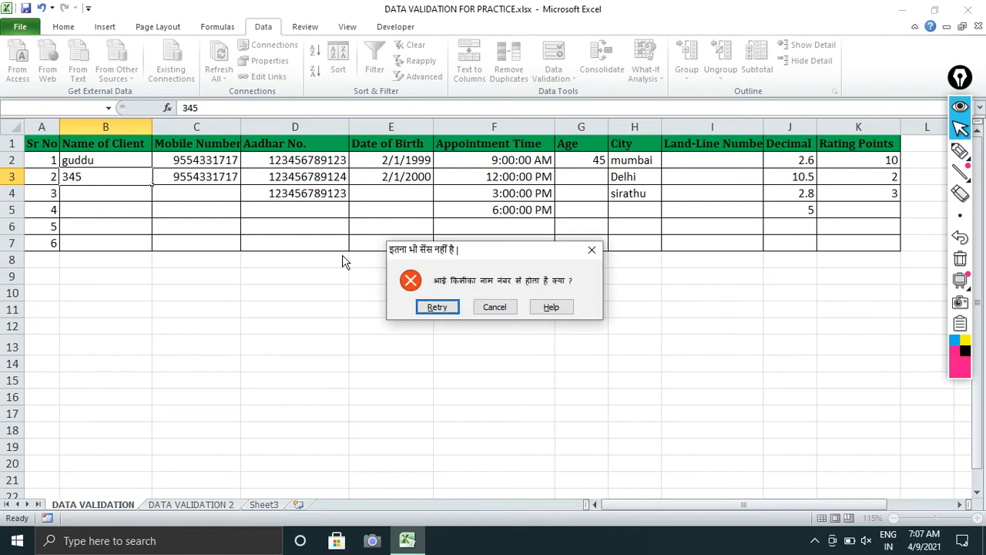
drag(444, 257, 338, 262)
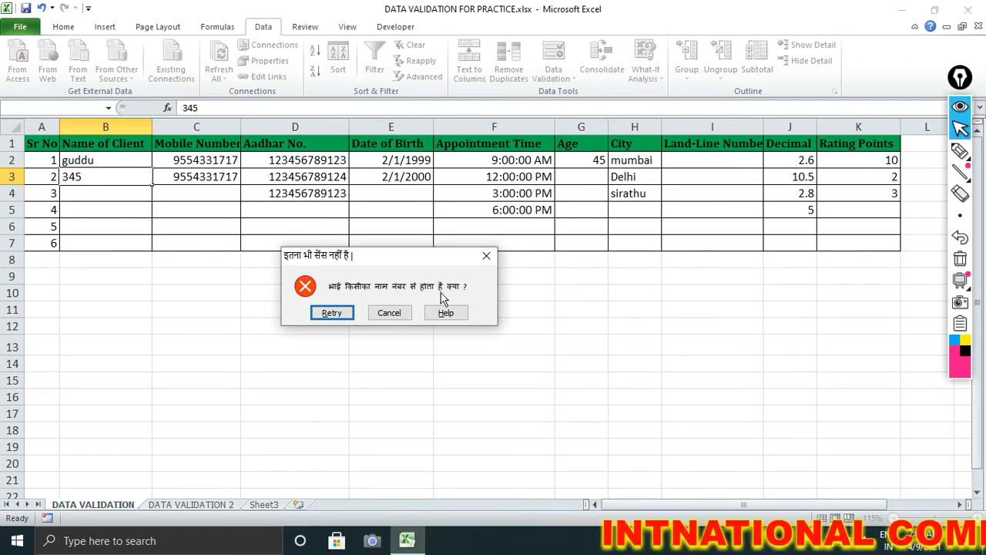
Step: Outline the error alert's title and message with the pink pen, and clear the annotations
click(959, 151)
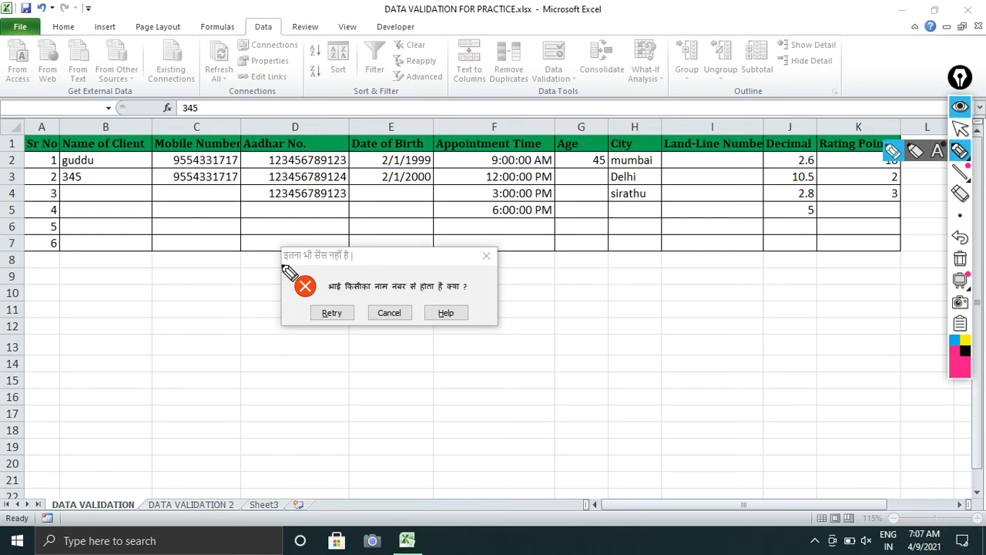
mouse_move(282, 265)
mouse_down()
mouse_move(359, 265)
mouse_move(359, 254)
mouse_move(282, 248)
mouse_move(279, 266)
mouse_up()
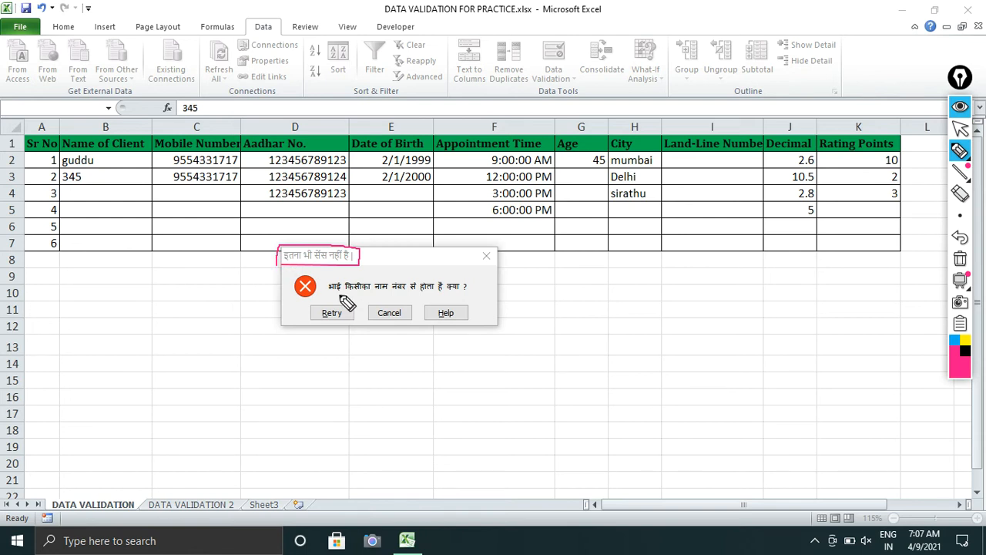
mouse_move(320, 291)
mouse_down()
mouse_move(470, 286)
mouse_move(329, 272)
mouse_move(323, 292)
mouse_up()
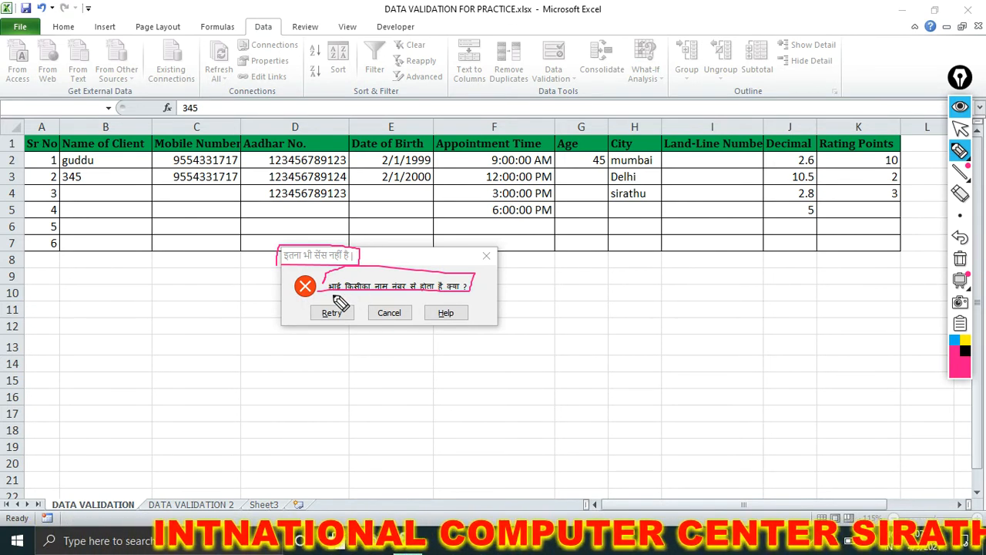
click(960, 259)
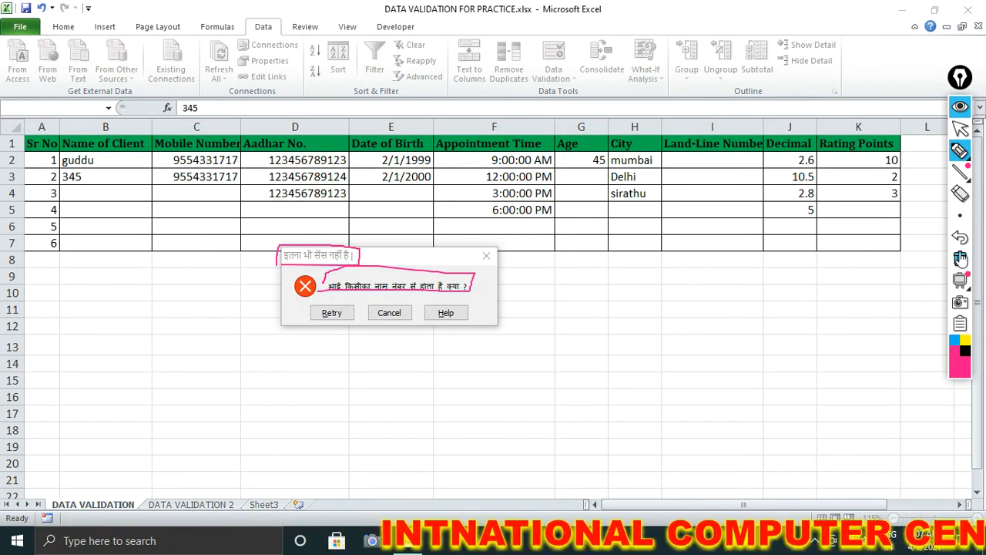
click(965, 130)
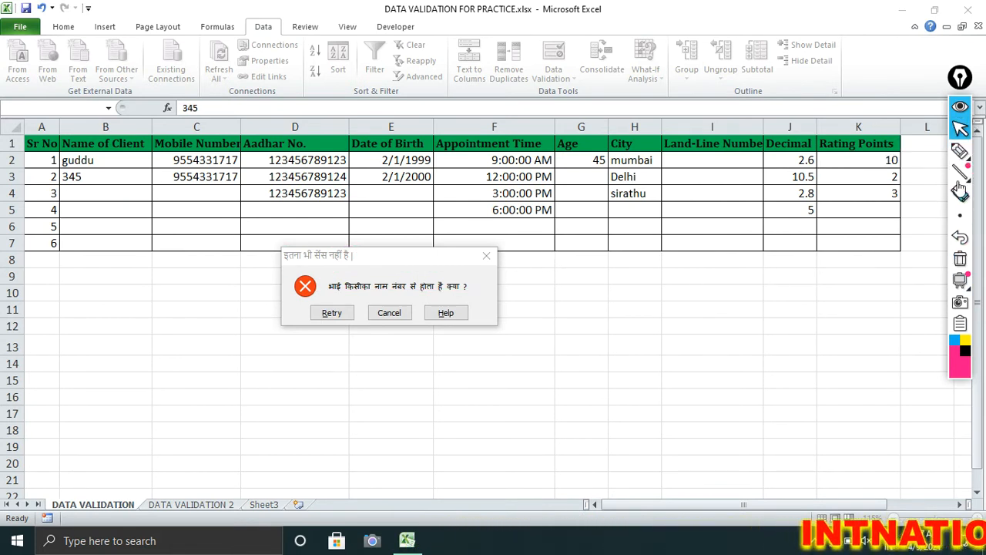
Step: Dismiss the error alert and discard the rejected entry in cell B3
mouse_move(962, 151)
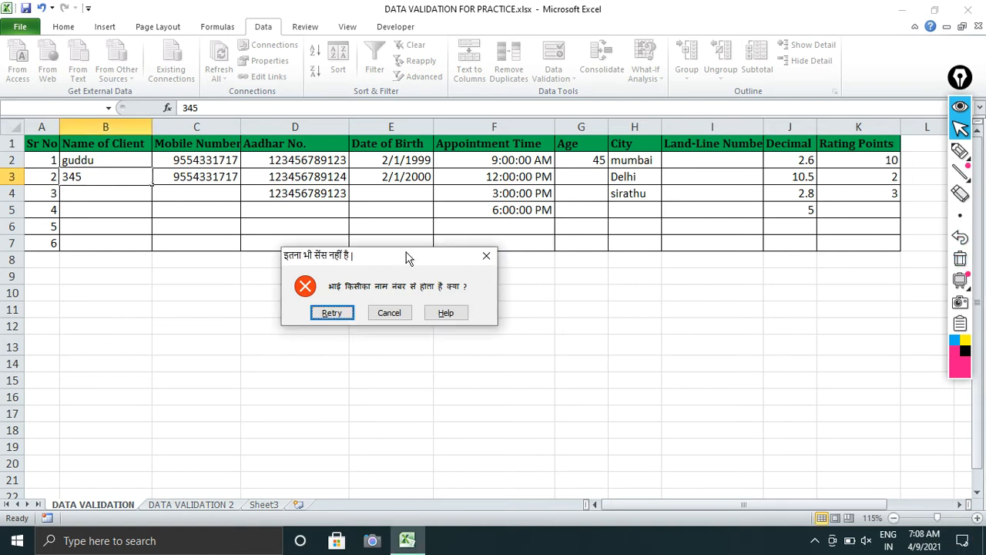
drag(407, 252, 372, 249)
click(453, 253)
drag(110, 158, 114, 218)
drag(51, 144, 870, 147)
drag(44, 148, 898, 147)
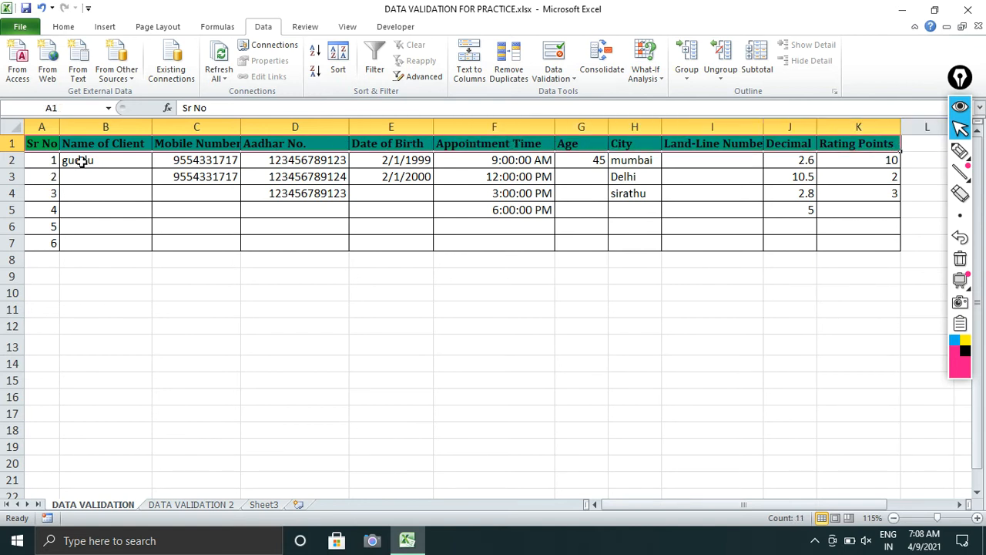
Step: Open the data validation settings for the Name of Client cells B2:B7 and choose Custom as the allowed type
drag(81, 162, 85, 245)
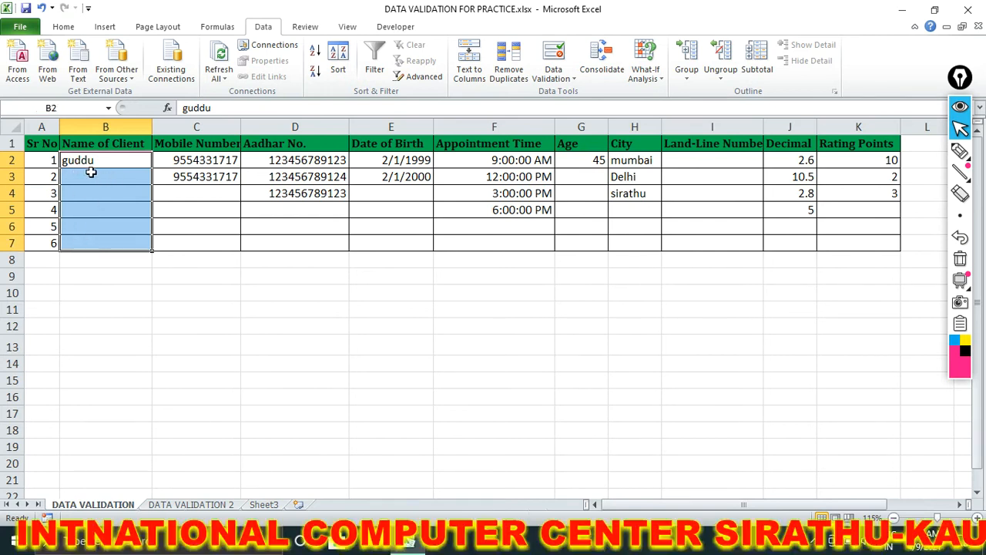
click(552, 62)
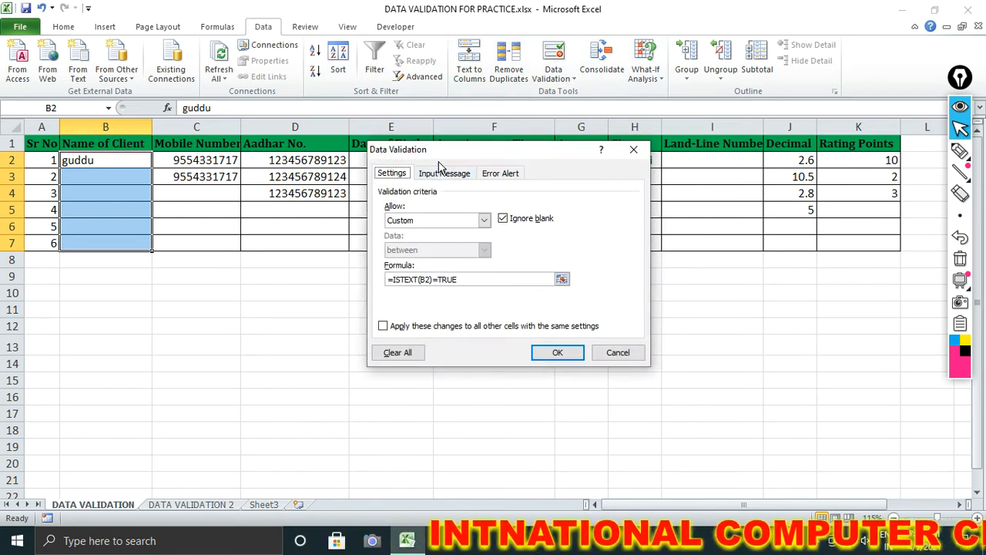
drag(437, 150, 493, 109)
click(539, 178)
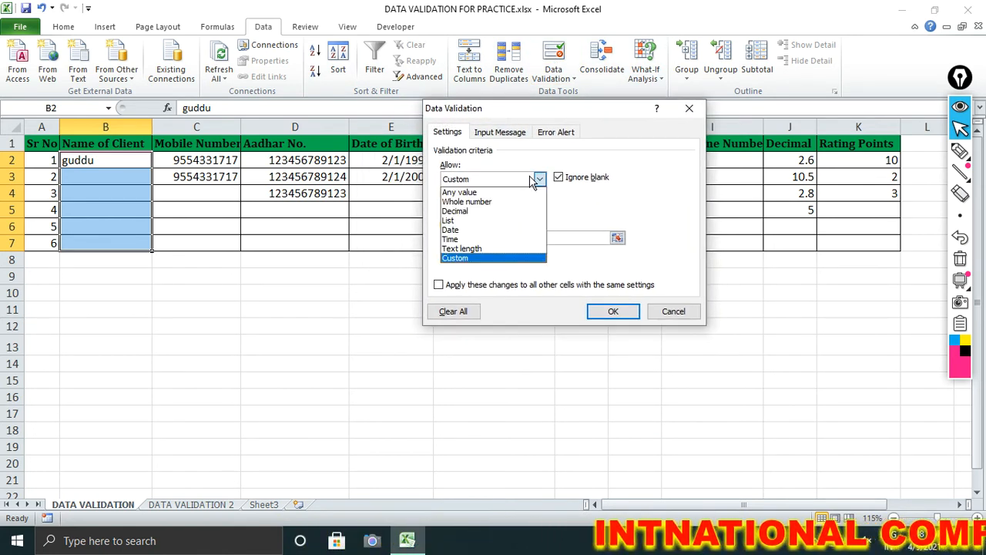
click(468, 260)
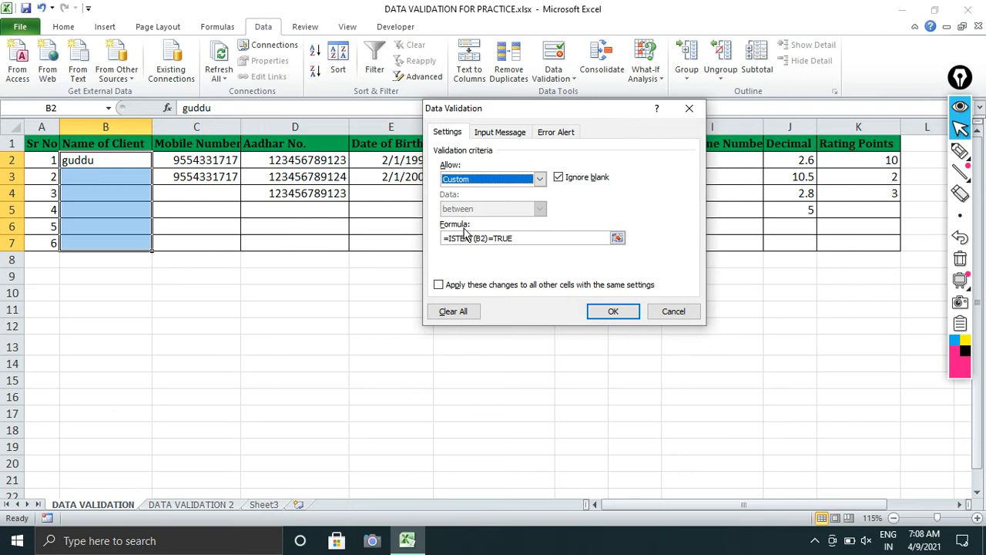
drag(485, 111, 448, 98)
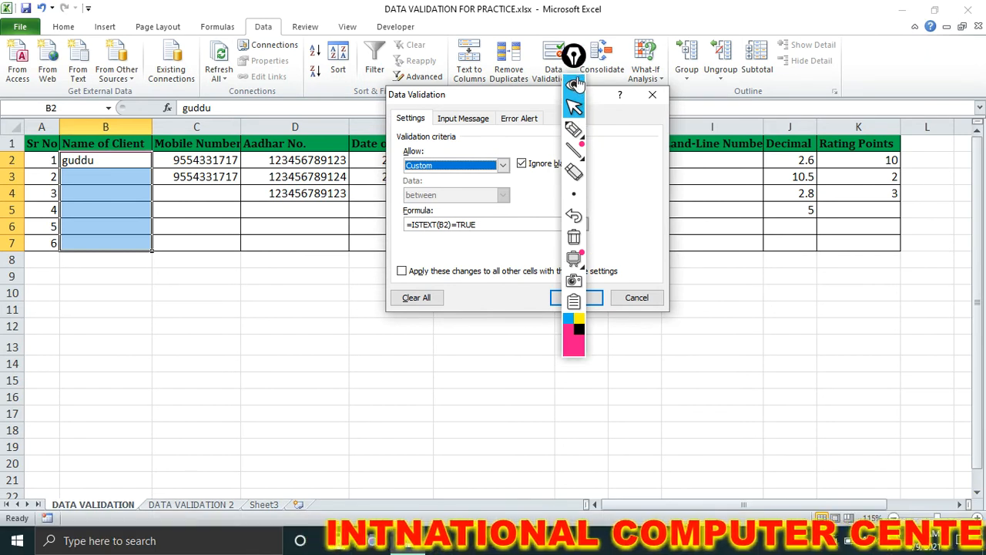
drag(578, 56, 926, 146)
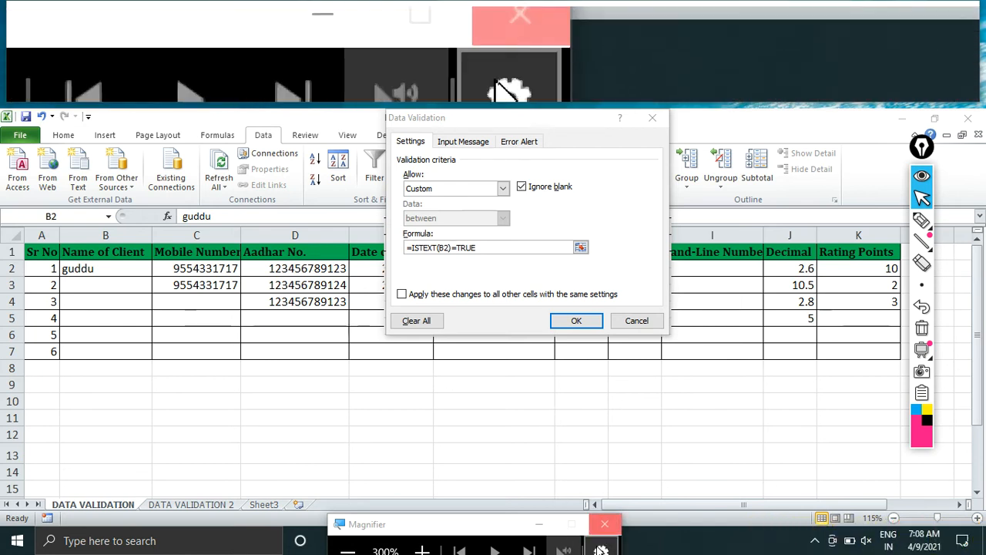
click(601, 549)
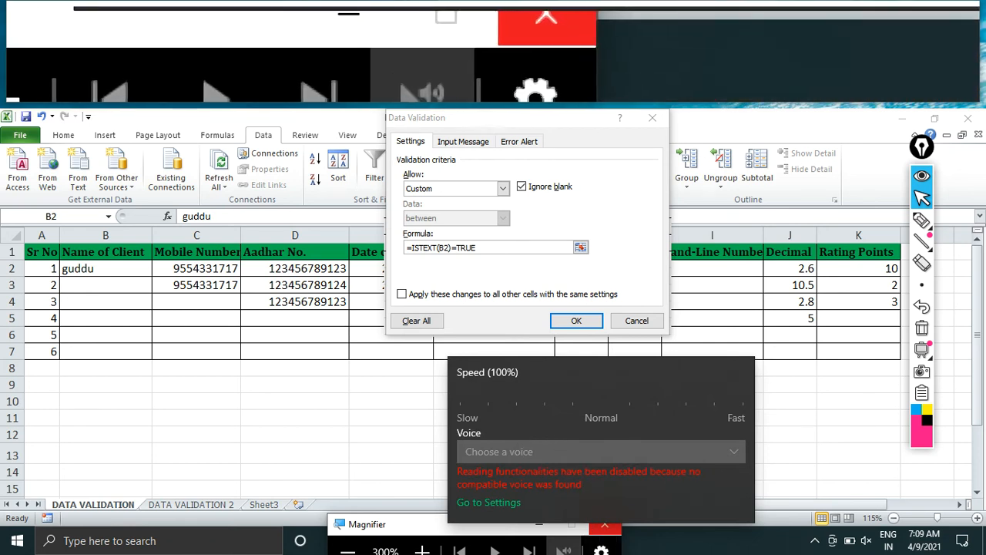
click(601, 532)
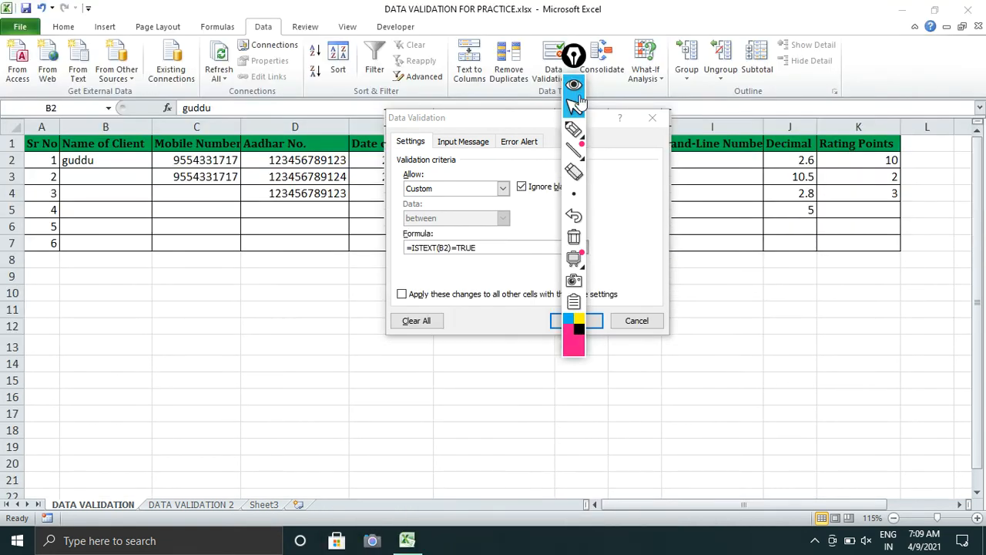
mouse_move(581, 66)
mouse_down()
mouse_move(801, 112)
mouse_move(964, 117)
mouse_up()
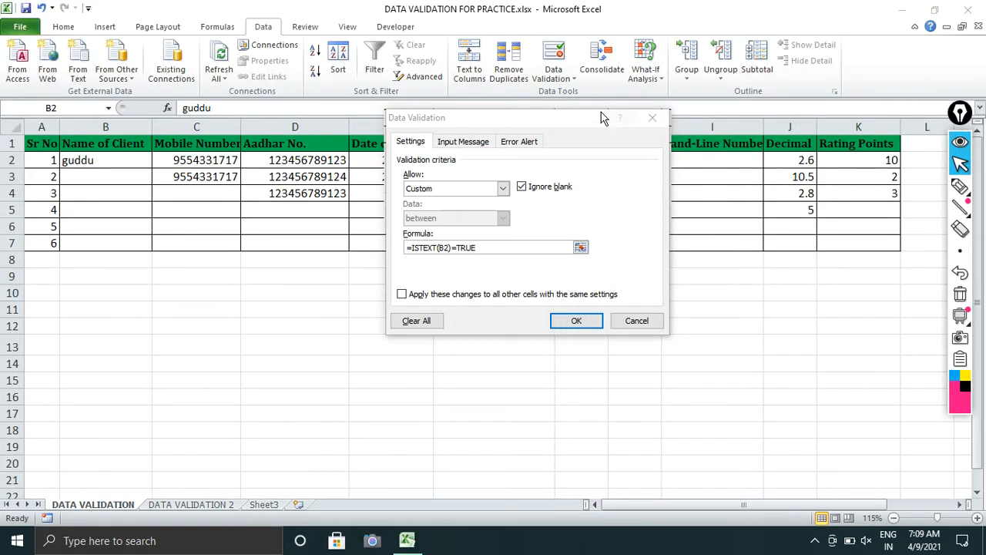
Step: Review the custom formula =ISTEXT(B2)=TRUE for the Name of Client cells and apply the validation rule
drag(579, 124, 603, 183)
click(506, 308)
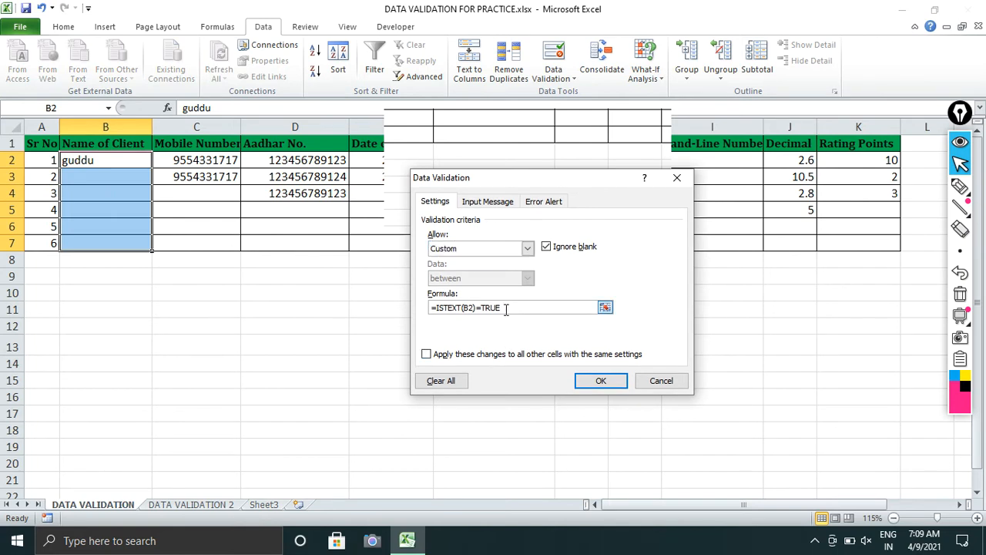
drag(507, 309, 429, 309)
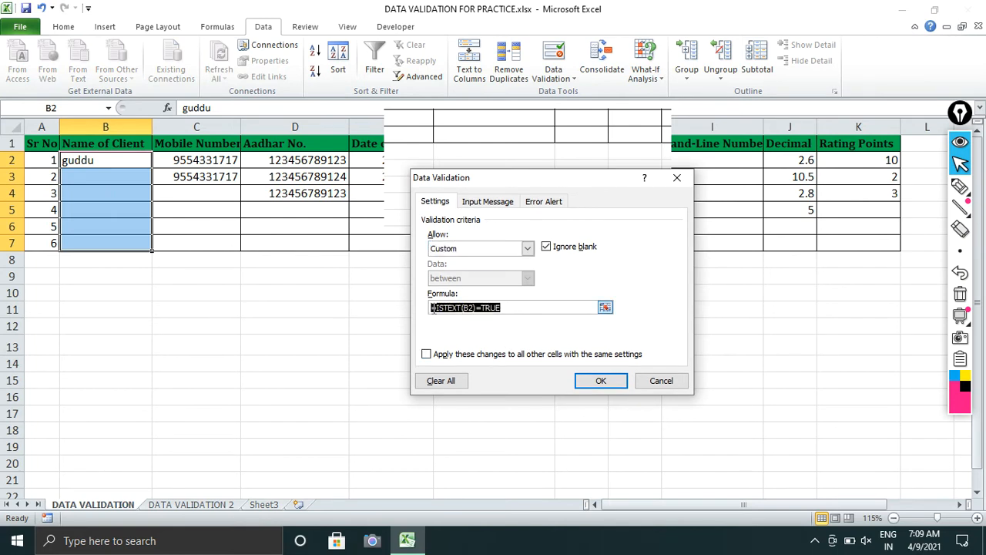
click(516, 309)
drag(522, 309, 435, 309)
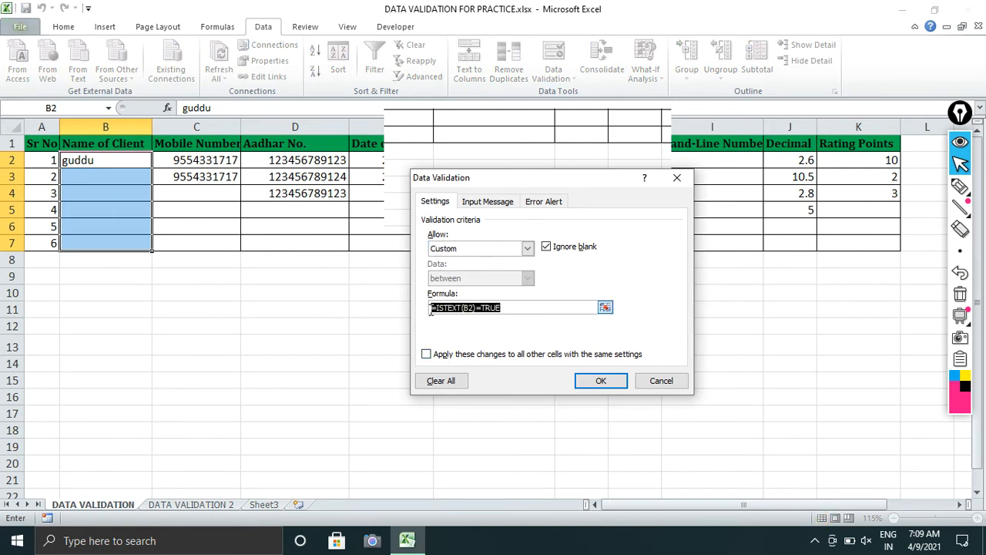
click(478, 307)
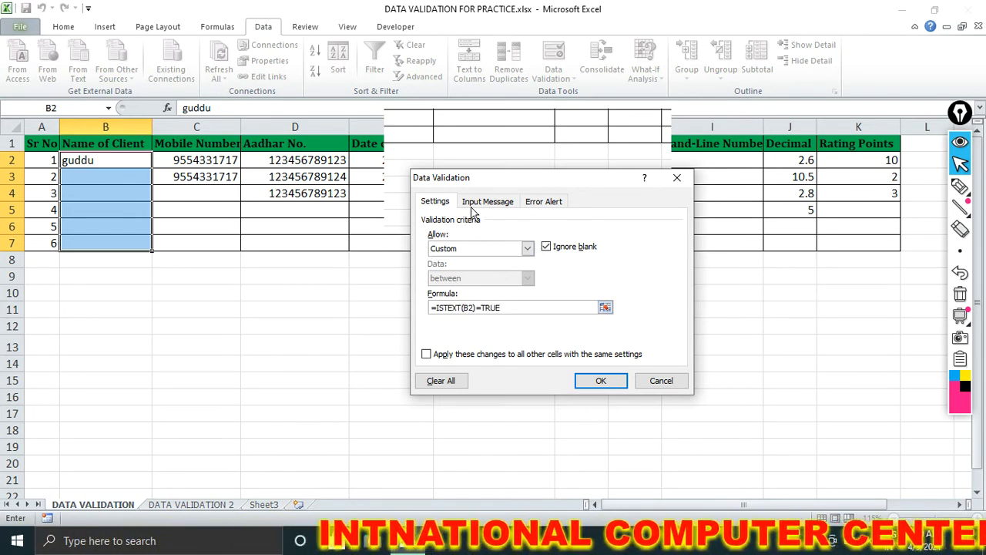
drag(489, 182, 523, 233)
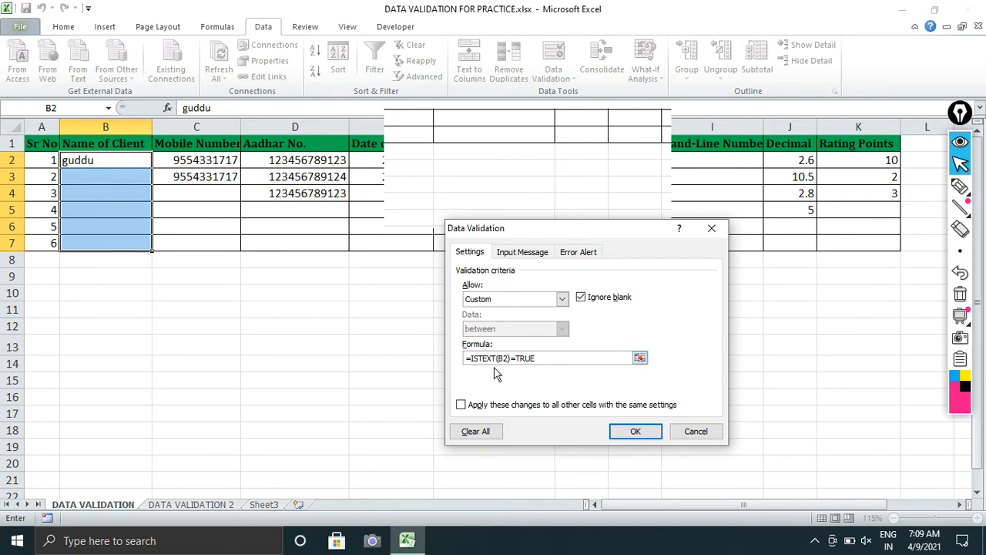
click(634, 431)
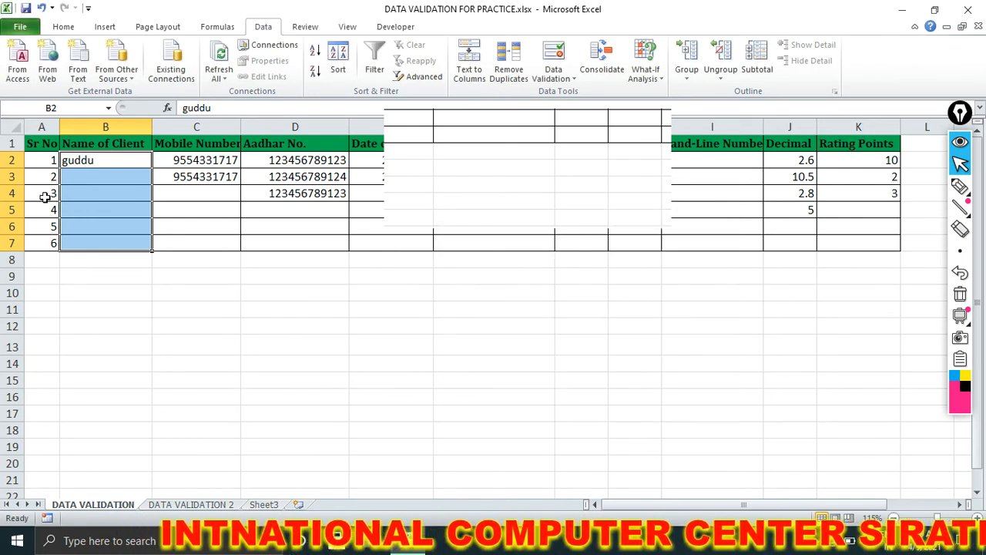
Step: Clear the client name in B2, try to enter 23546 there to test the rule, and dismiss the error alert
click(88, 161)
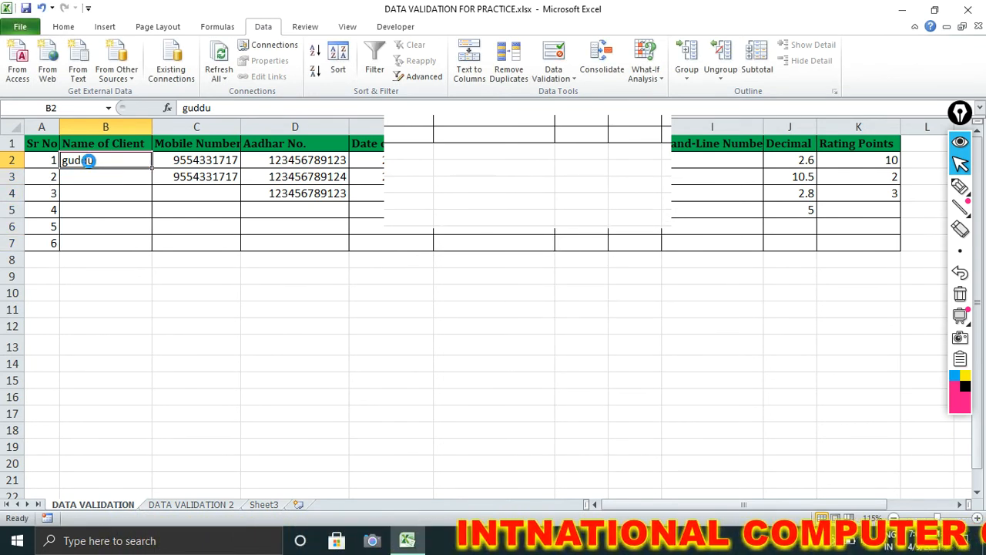
key(Delete)
text(23)
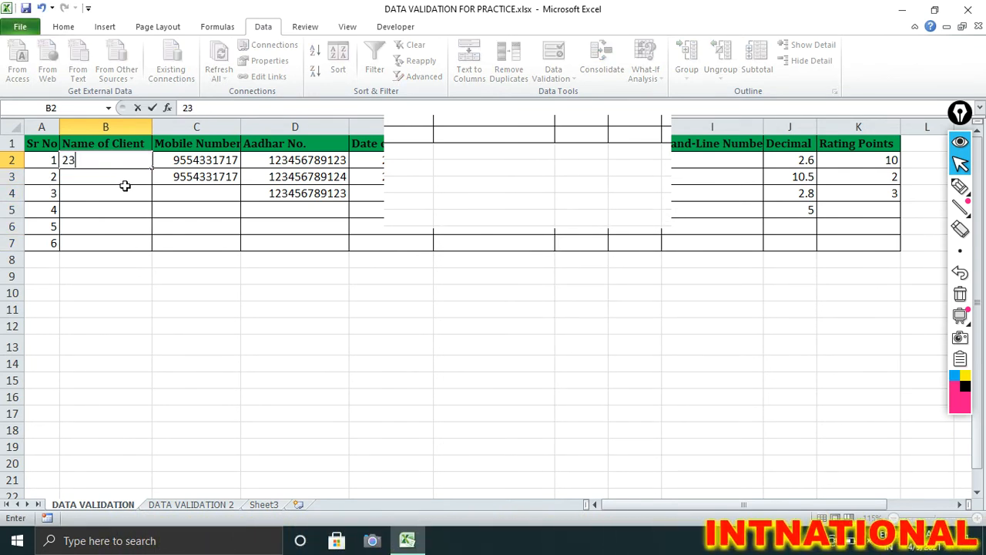
text(546)
key(Return)
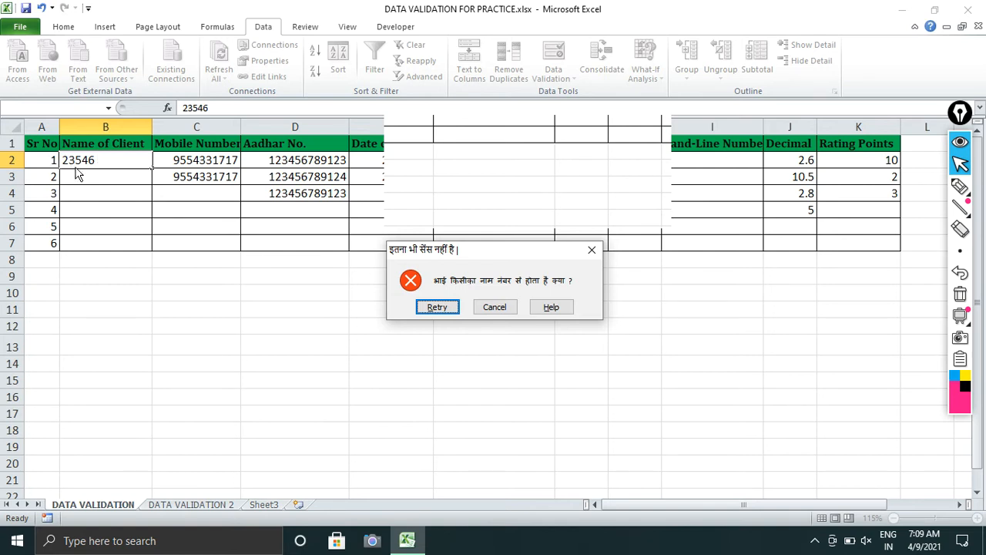
click(591, 251)
click(310, 172)
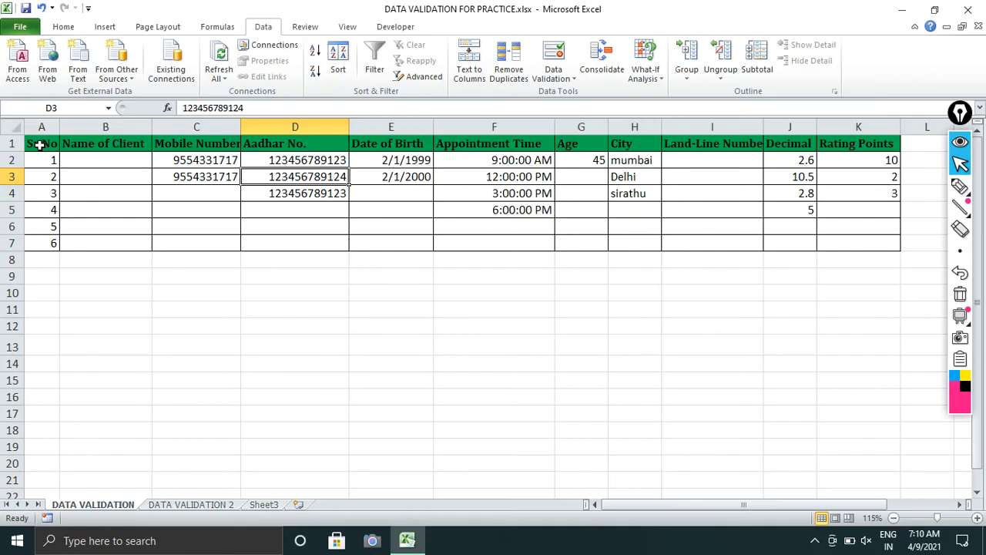
Step: Examine the table's header row, the records in rows 2 and 3, and the Name of Client and Aadhar No. columns
drag(38, 145, 850, 144)
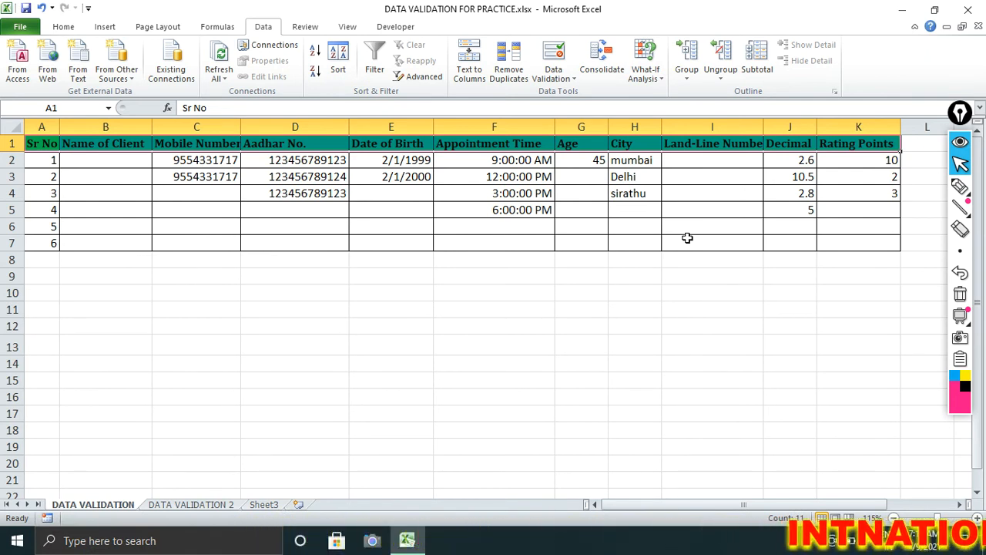
drag(54, 143, 829, 144)
drag(101, 159, 101, 195)
click(177, 163)
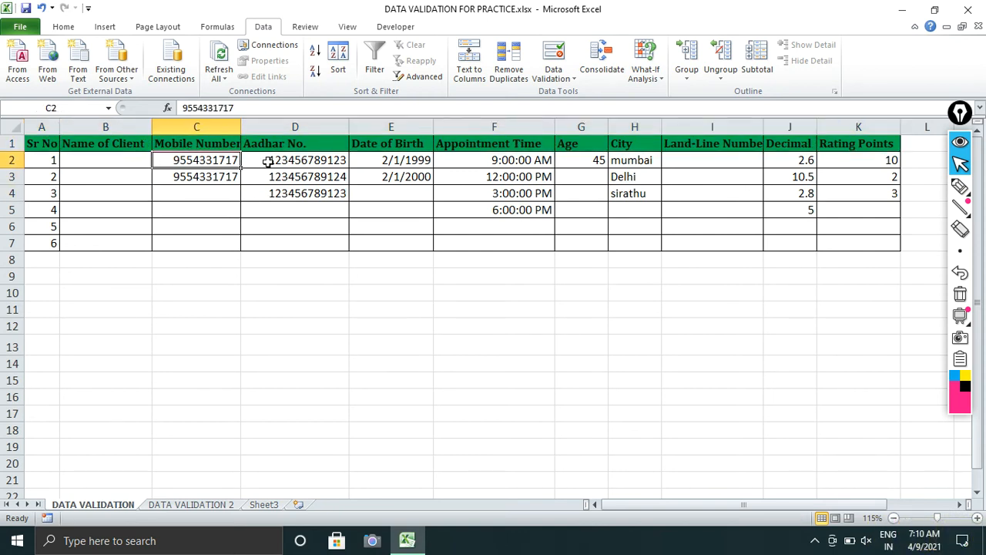
click(268, 162)
click(374, 163)
click(463, 165)
click(640, 161)
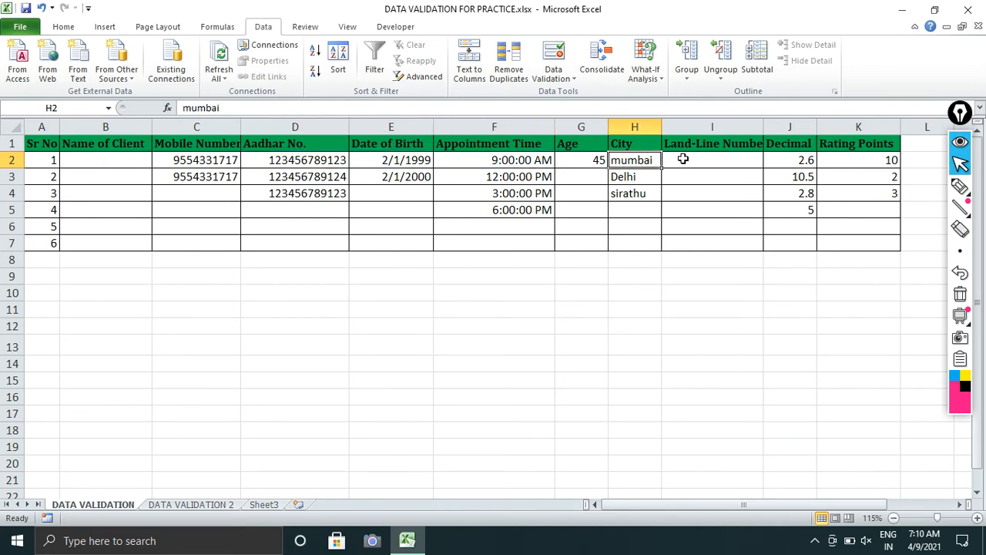
click(767, 160)
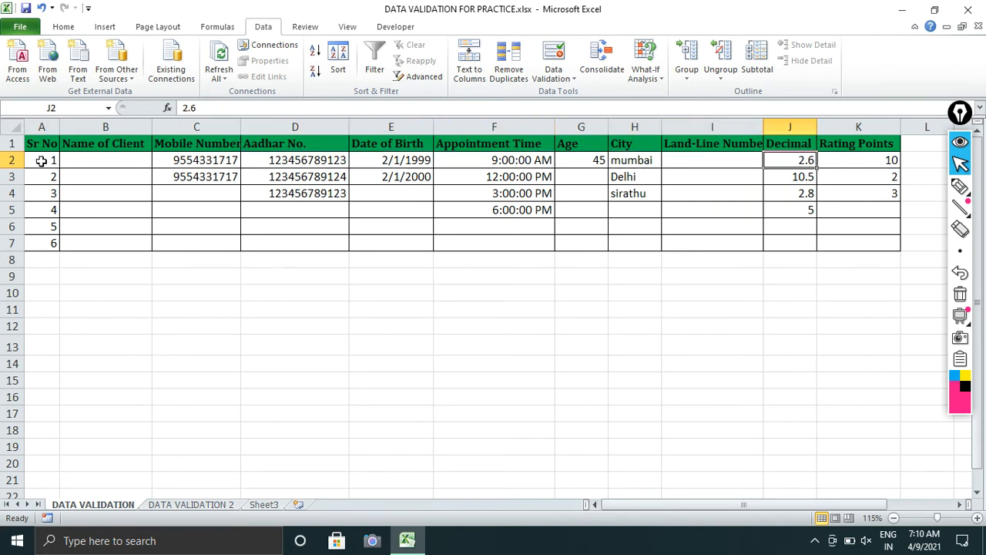
drag(42, 161, 815, 163)
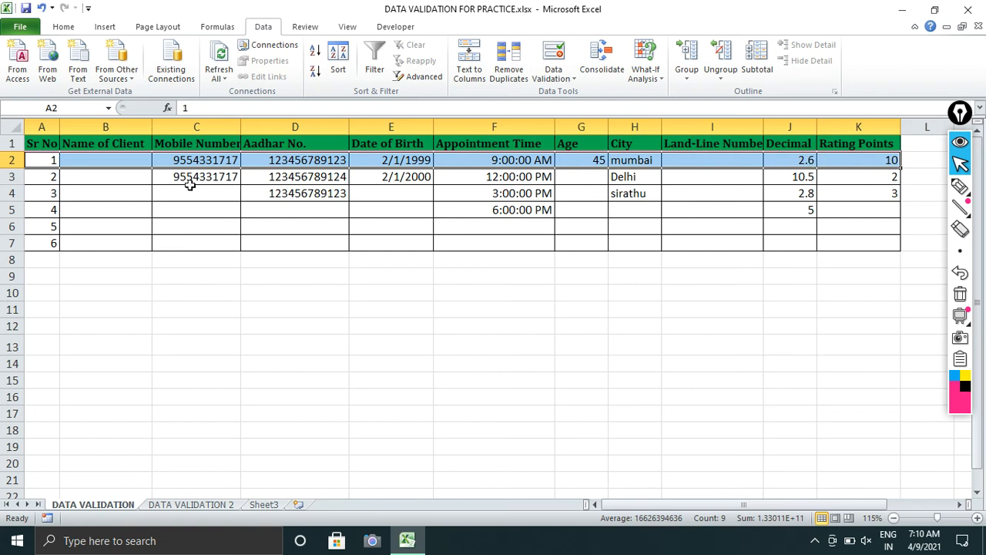
drag(51, 180, 650, 176)
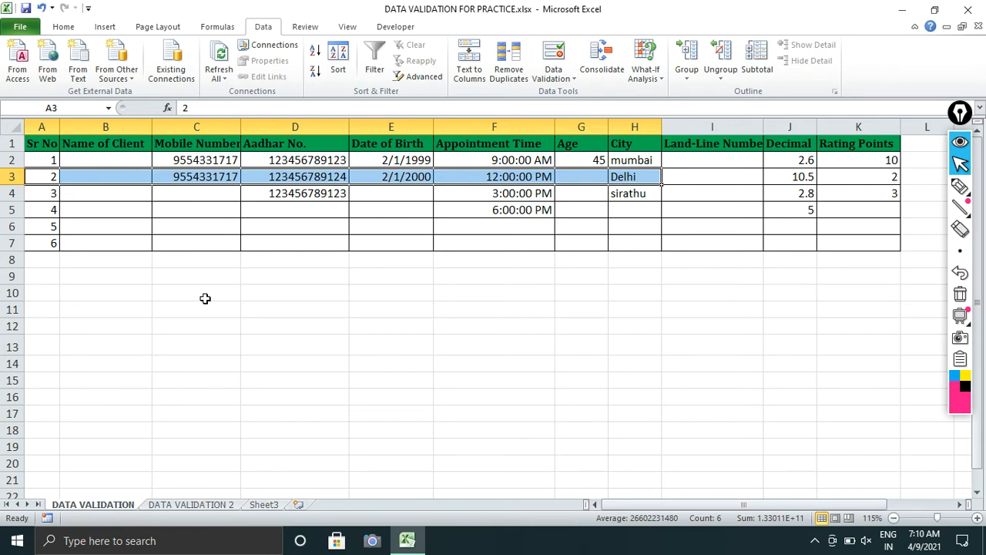
drag(108, 161, 106, 227)
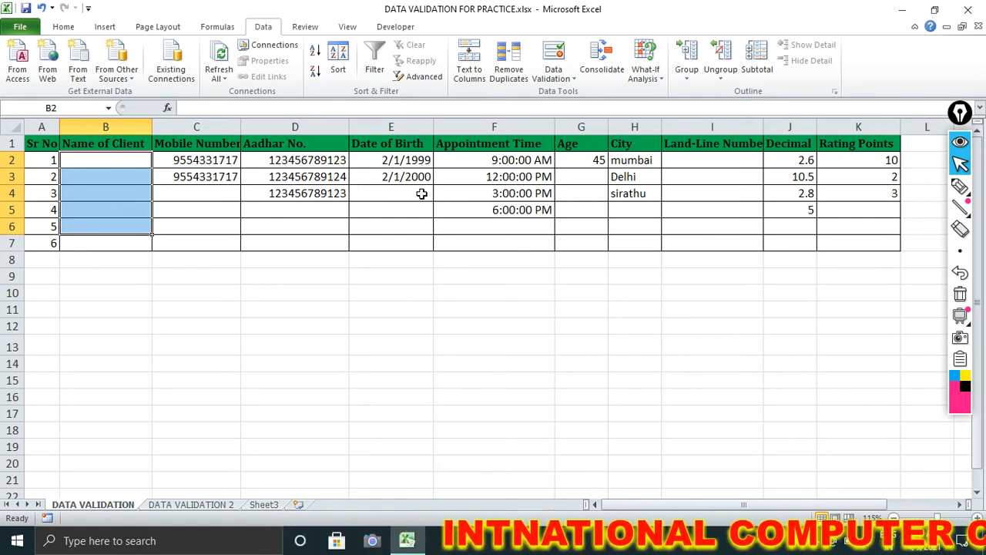
drag(326, 161, 326, 194)
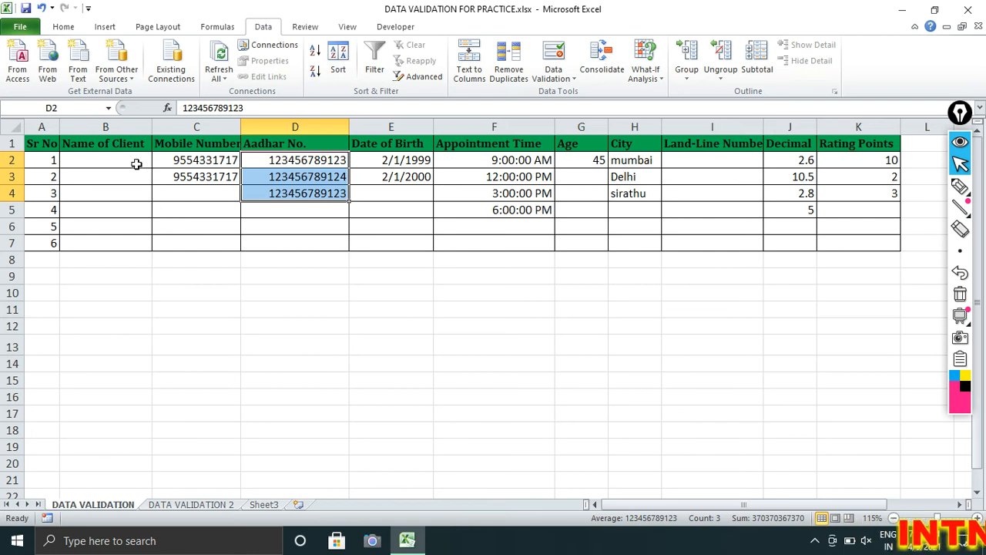
Step: Enter the client names for Sr No 1 and 2 in cells B2 and B3
click(137, 162)
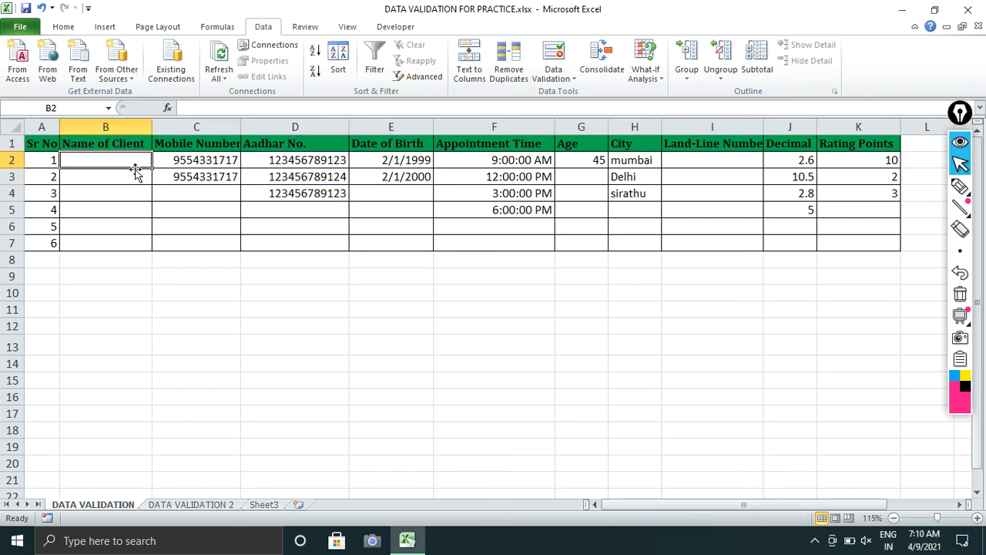
text(guddu)
key(Return)
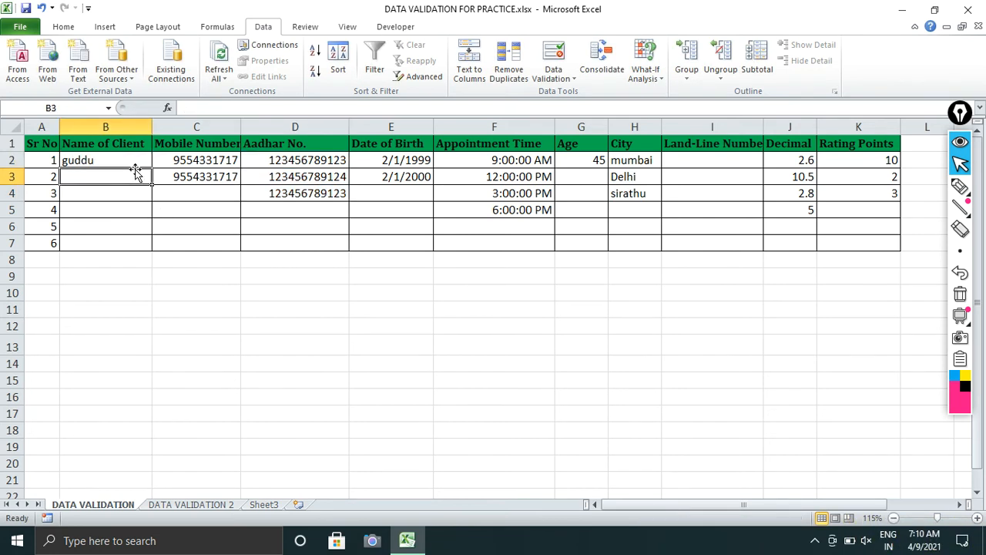
text(raohit)
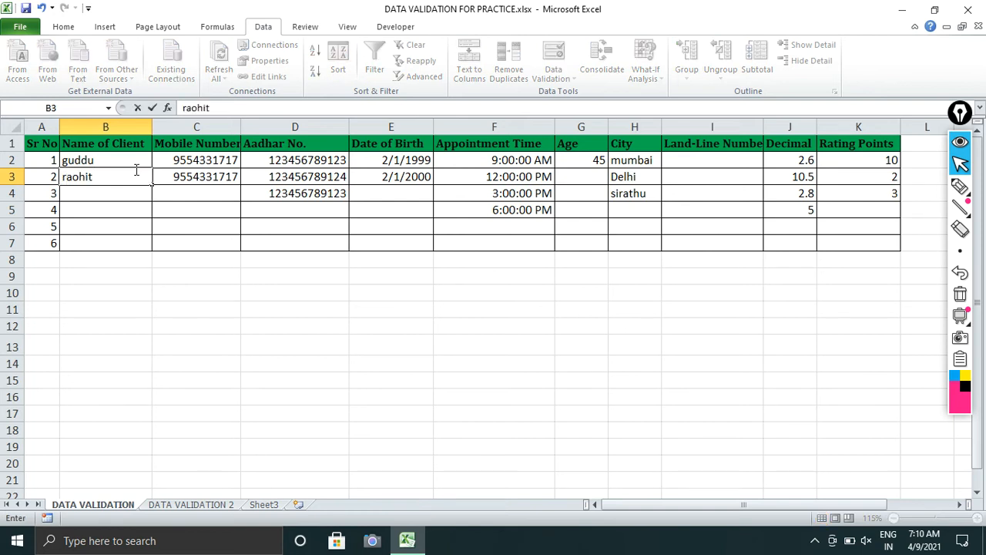
key(Return)
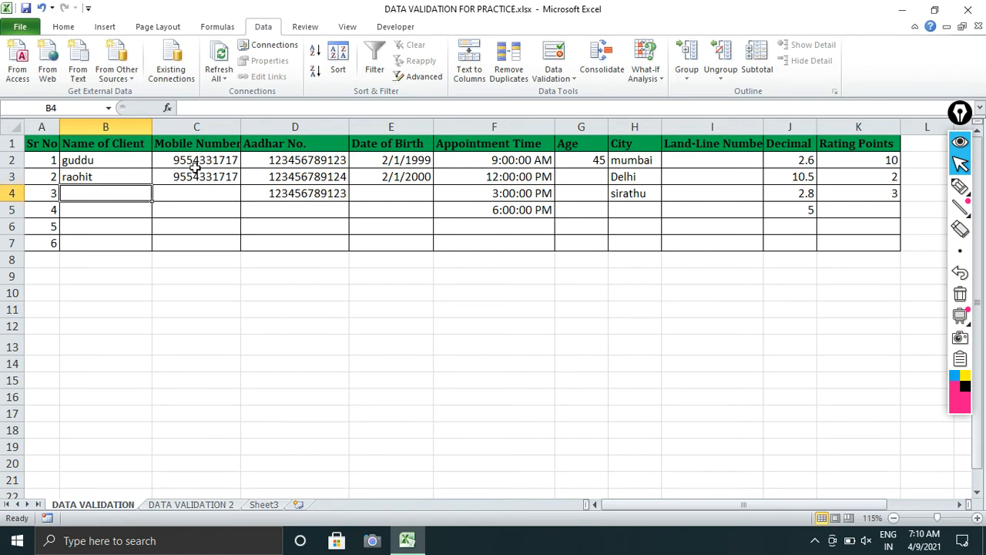
Step: Widen the Mobile Number column to fit its header and open the data validation settings for cells C2:C7
drag(239, 127, 251, 126)
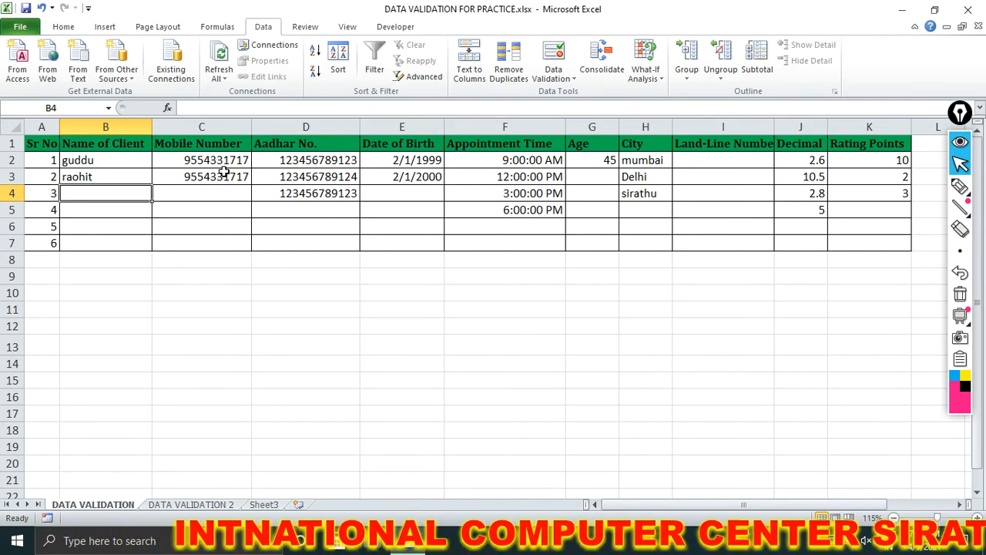
click(223, 193)
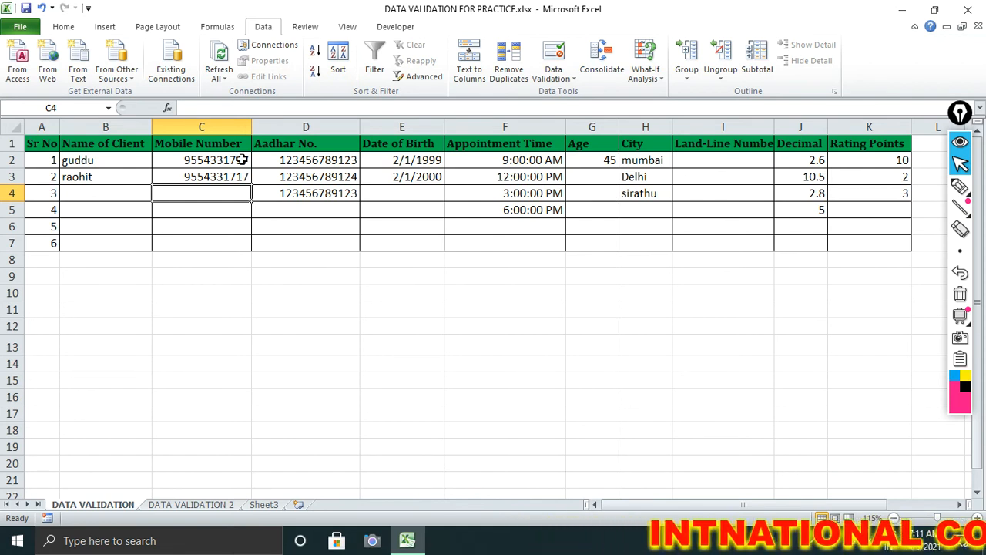
drag(242, 159, 242, 248)
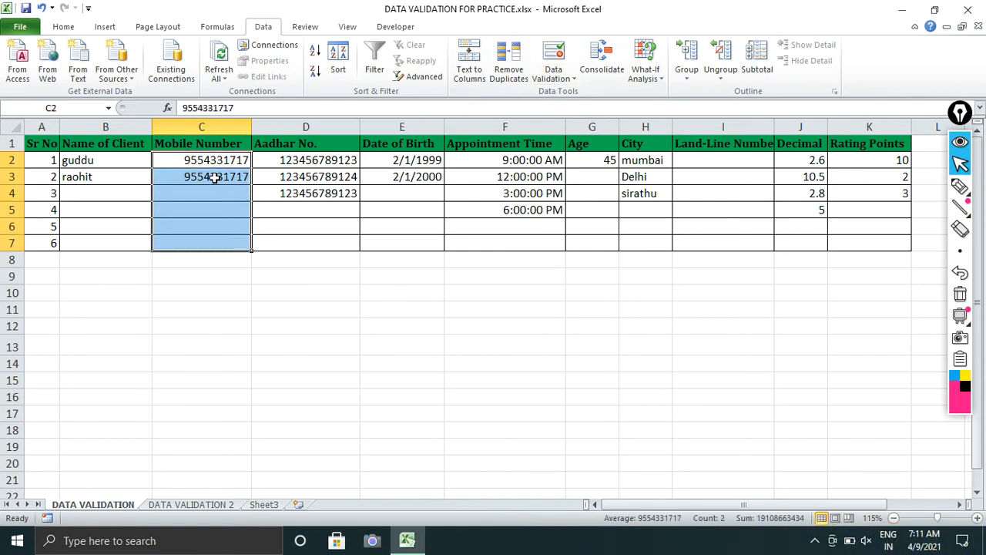
drag(215, 166, 218, 241)
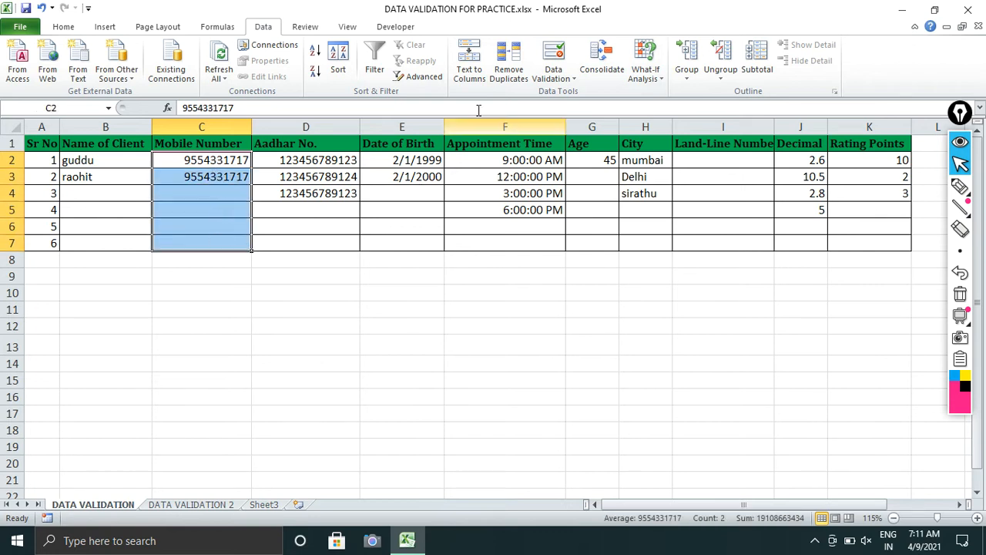
click(549, 53)
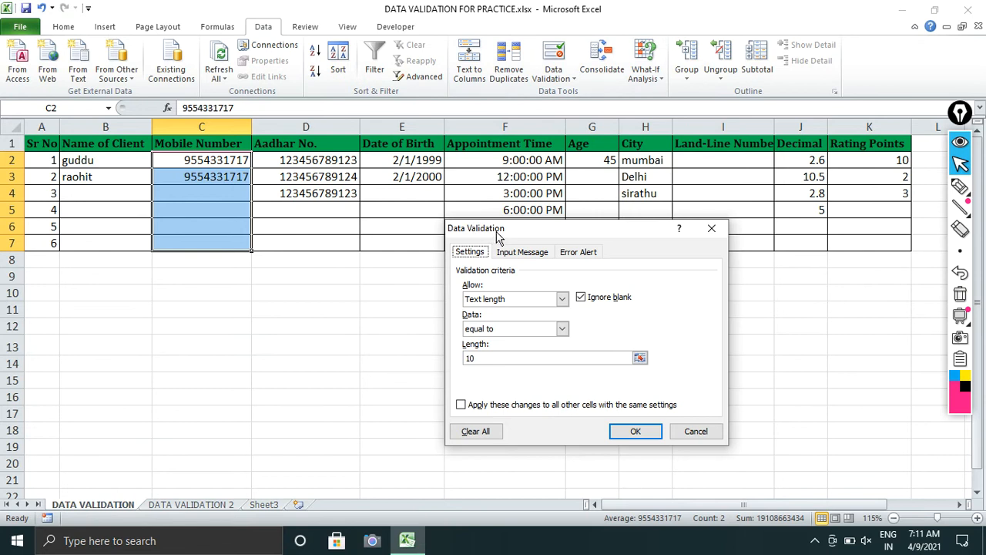
drag(497, 237, 401, 148)
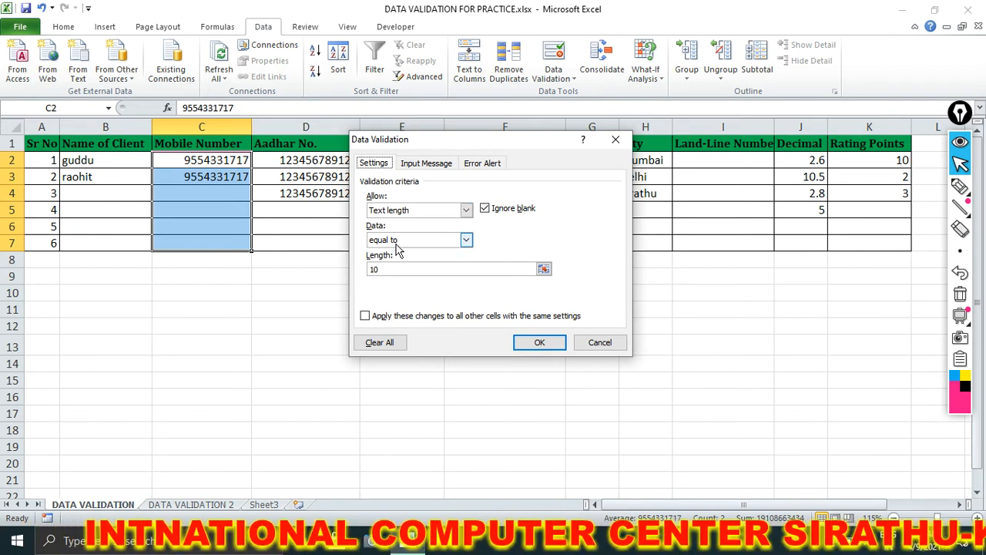
Step: Examine the mobile number rule's text length criterion, highlighting its length value
click(390, 270)
drag(395, 270, 362, 266)
click(387, 268)
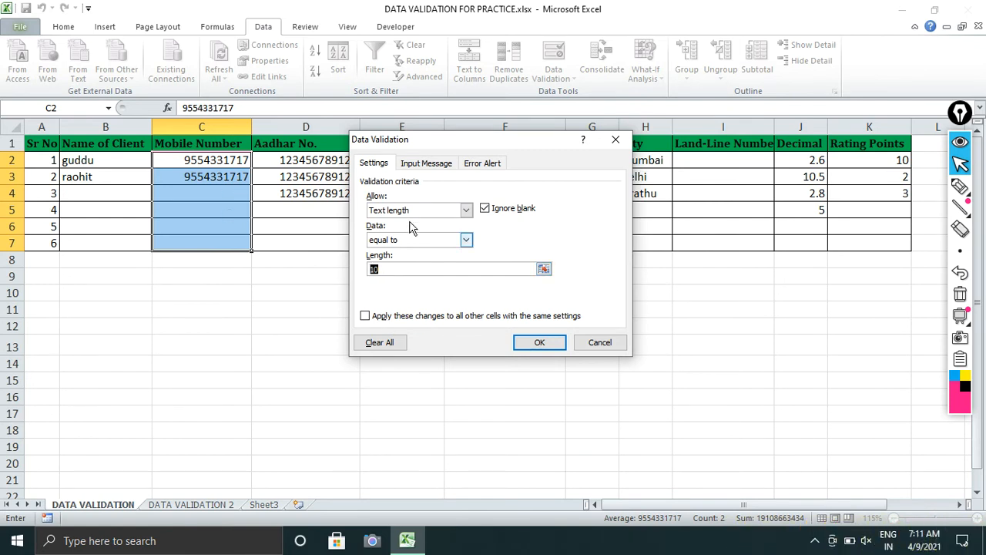
Step: Examine the error alert defined for the mobile number rule, highlighting its title and error message text
click(476, 165)
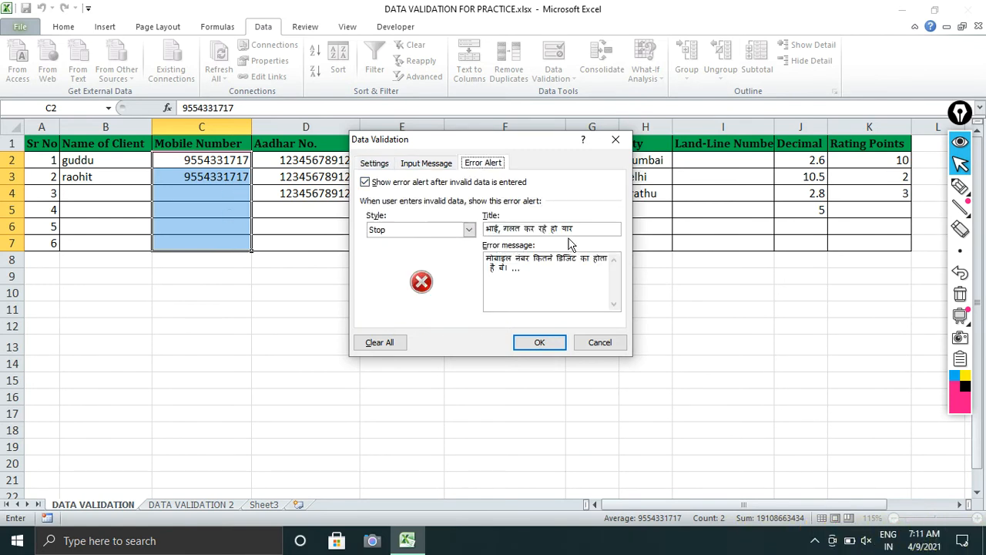
drag(597, 234, 474, 228)
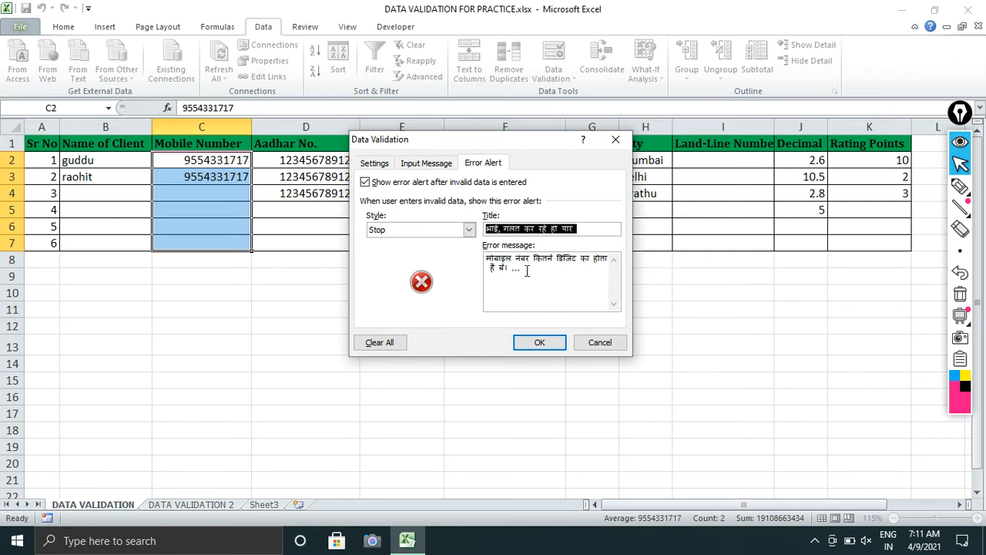
drag(526, 270, 486, 262)
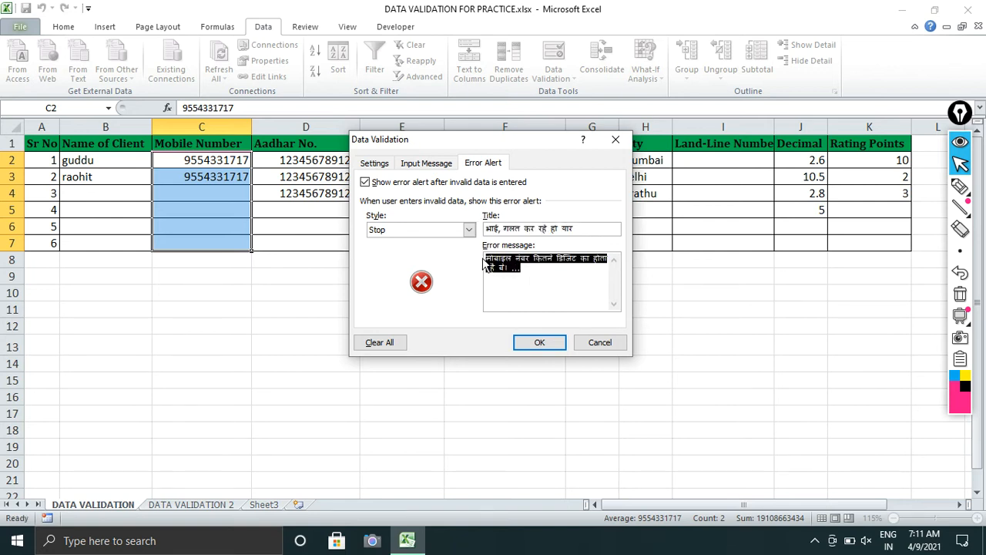
drag(589, 229, 460, 228)
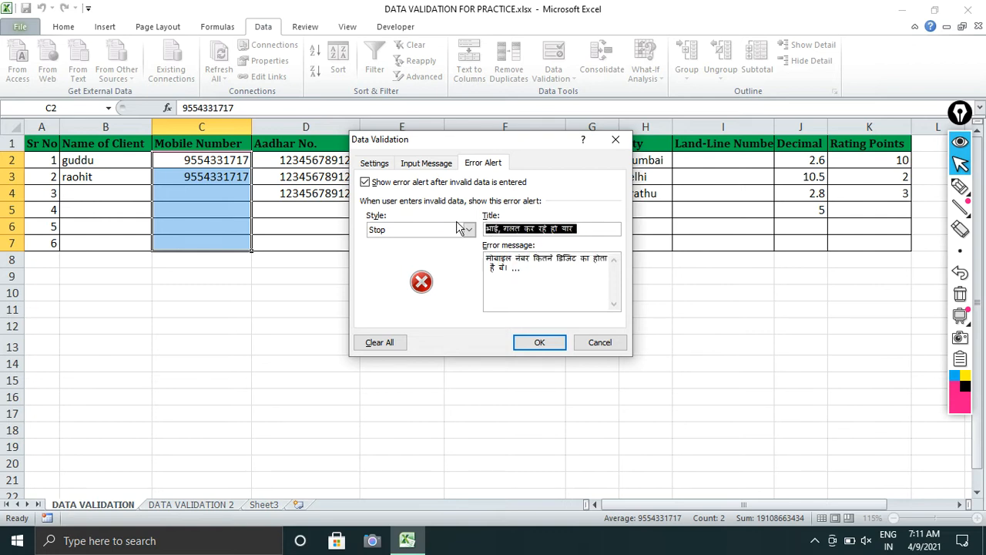
drag(542, 276, 476, 261)
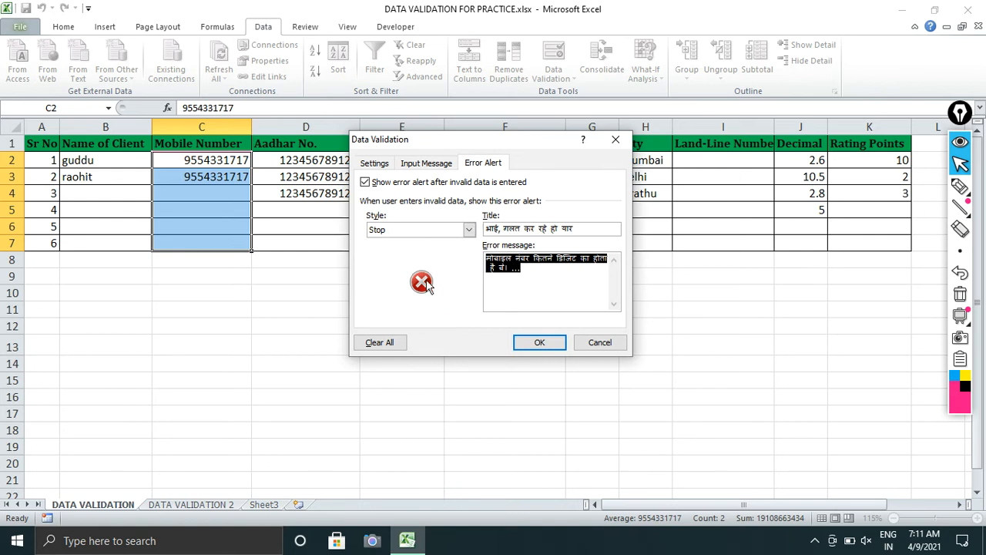
Step: Preview the Warning and Information alert styles for the mobile number rule, restore the Stop style and apply the validation settings
click(468, 230)
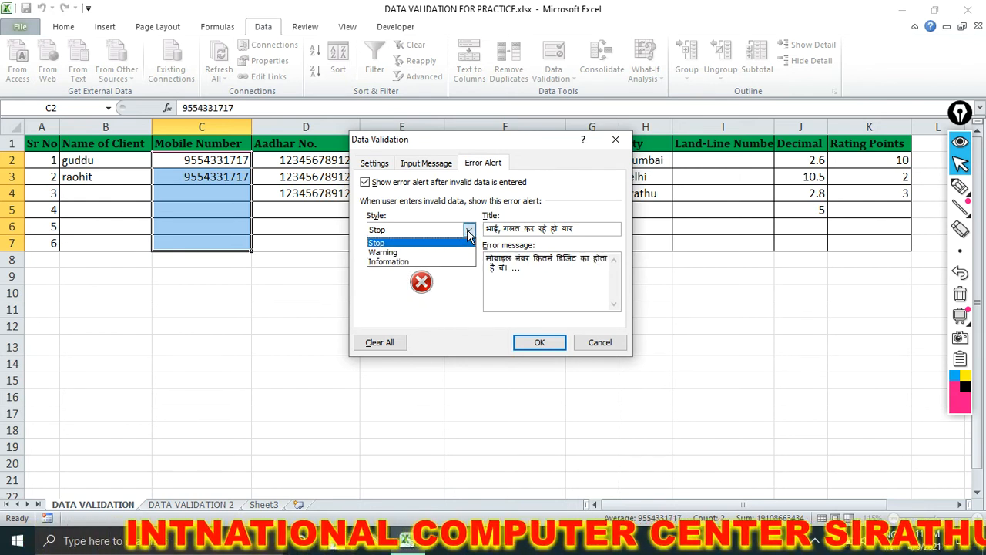
click(411, 253)
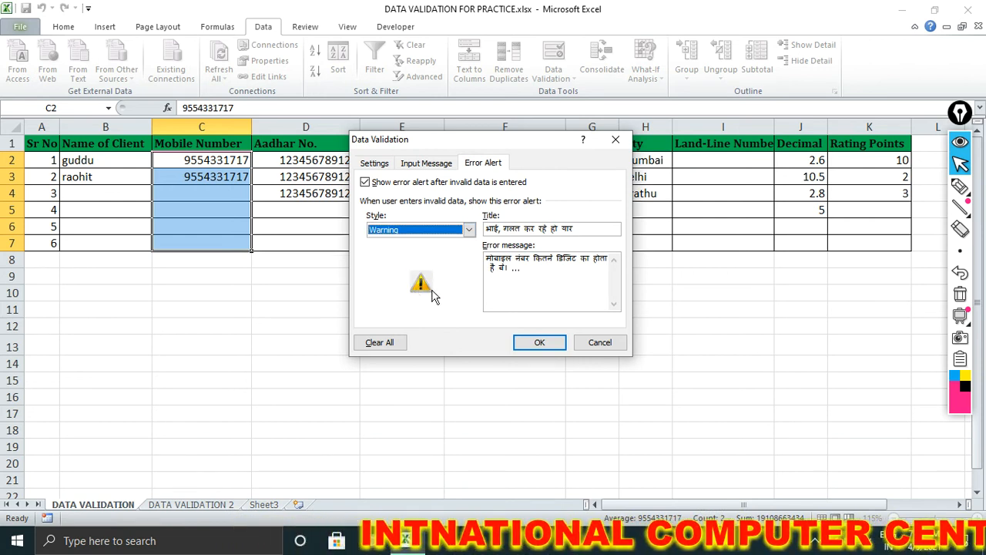
click(469, 230)
click(412, 265)
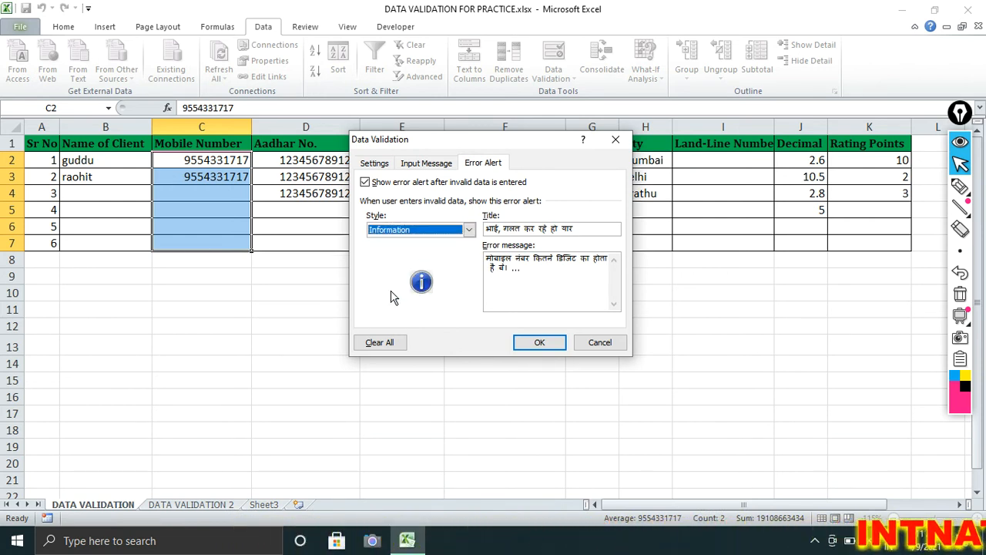
click(469, 230)
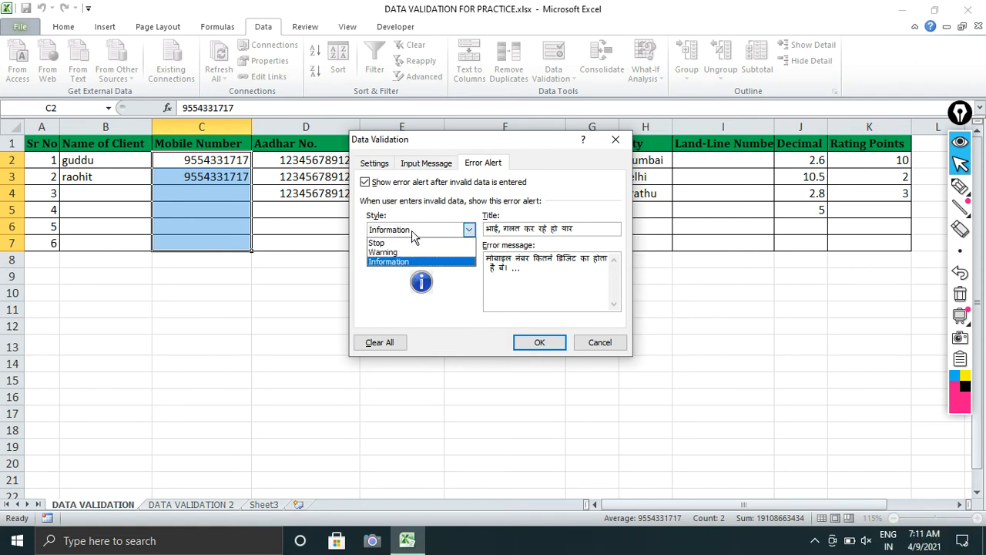
click(404, 241)
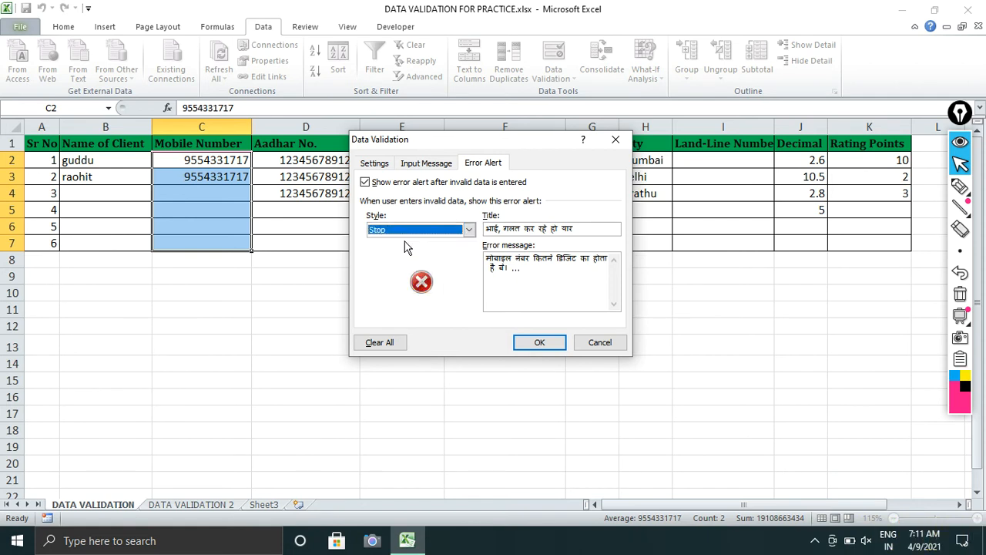
click(538, 343)
Step: Try to shorten the mobile number in C3 by its last digit and dismiss the error alert
click(236, 192)
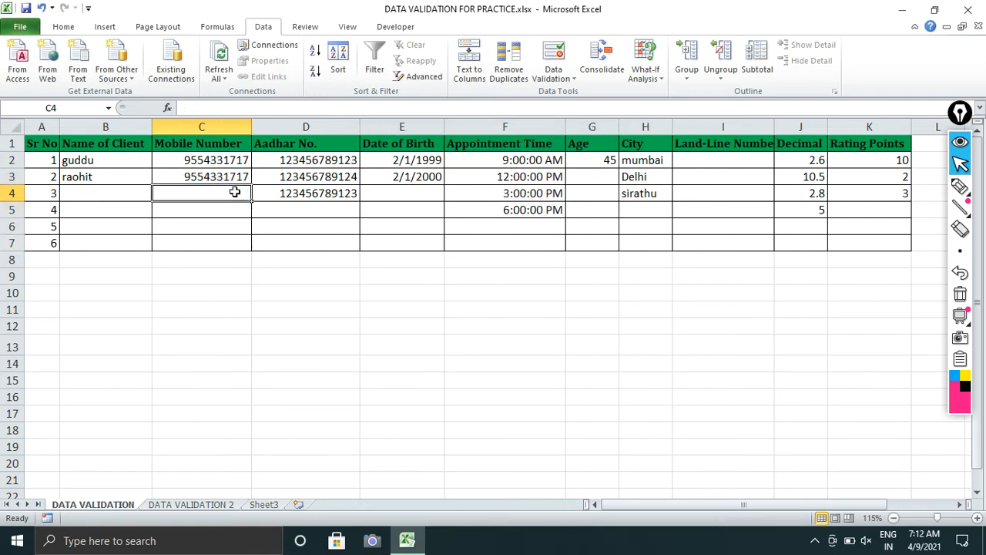
double_click(247, 177)
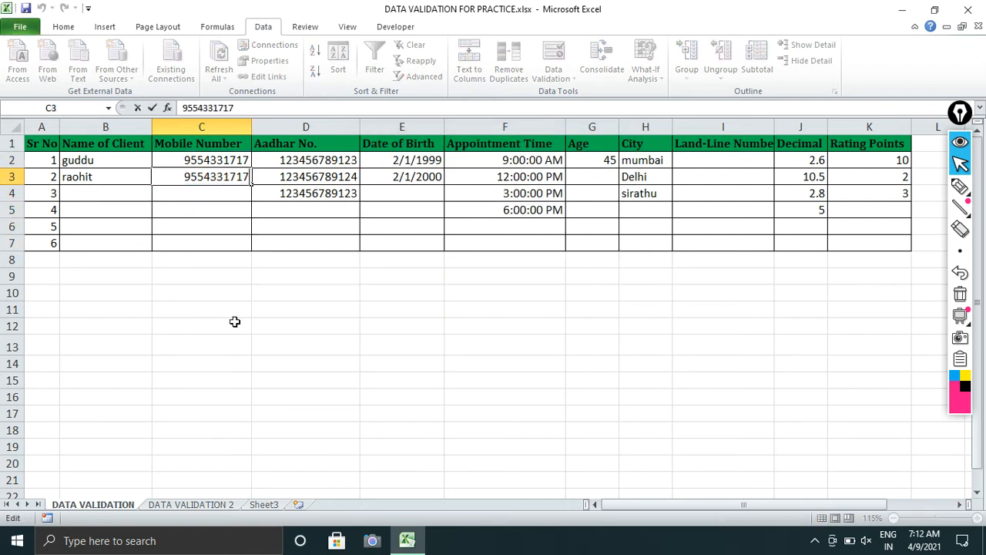
key(BackSpace)
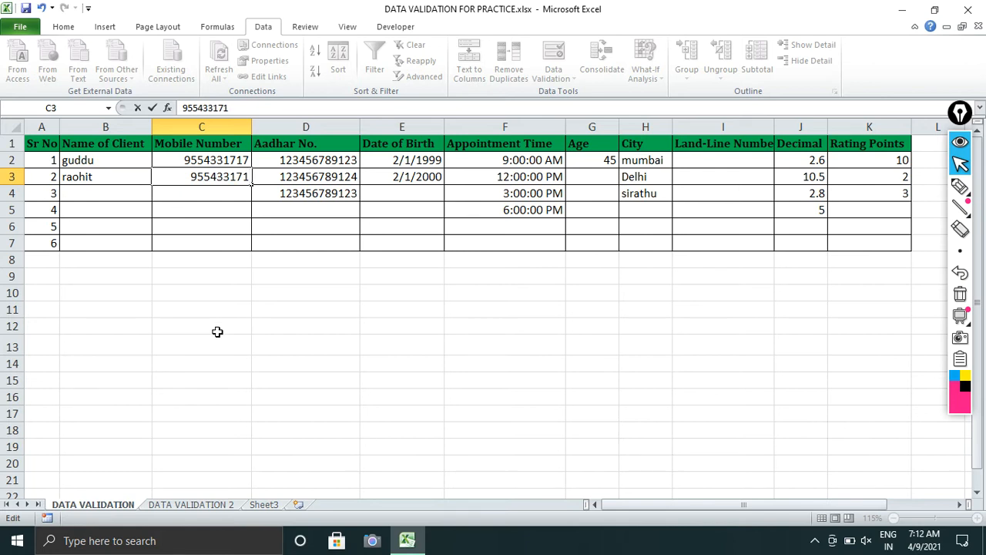
key(Return)
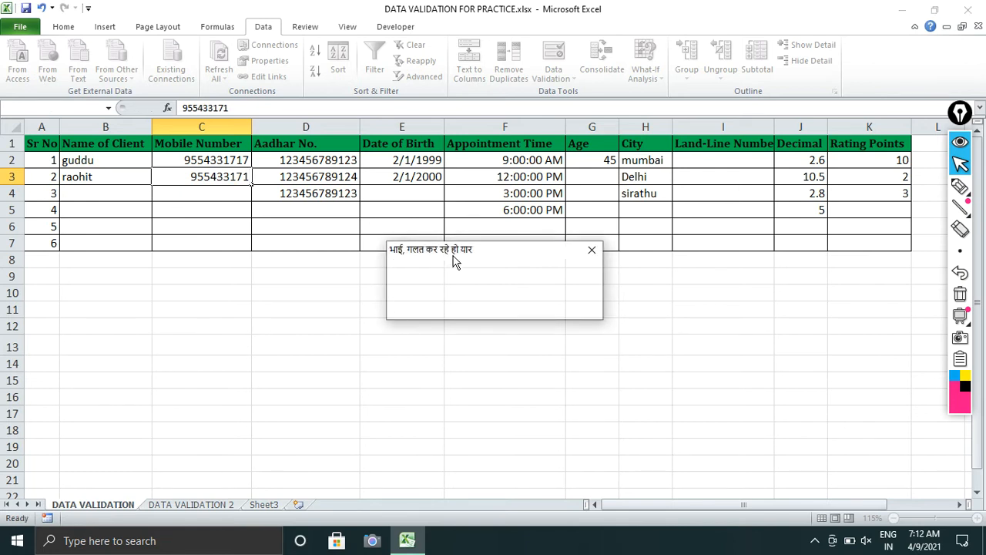
drag(447, 264, 419, 326)
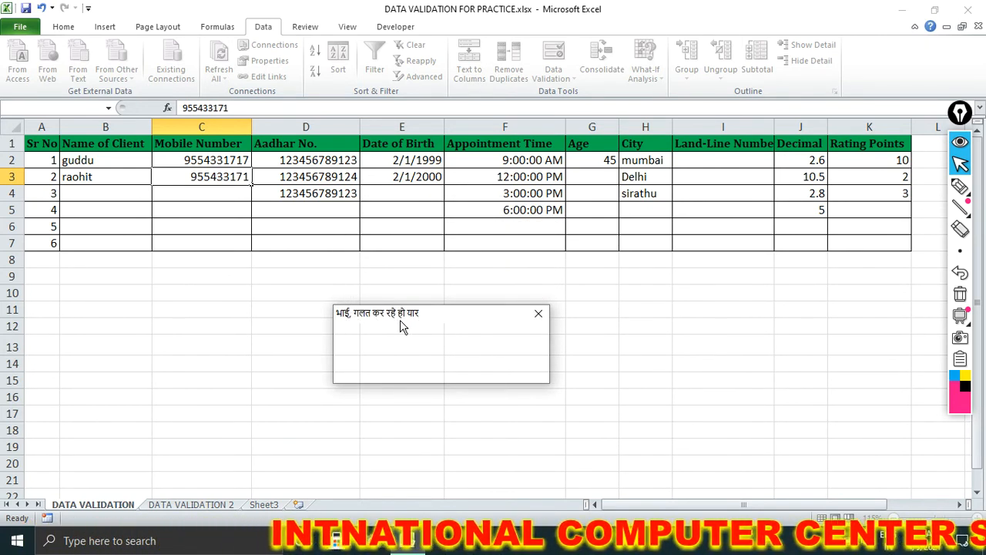
click(538, 313)
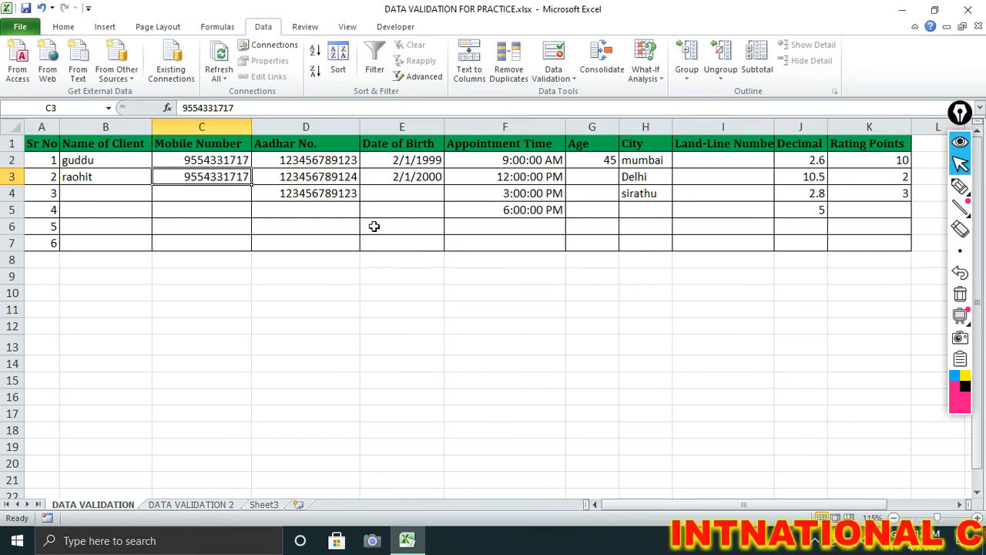
Step: Try to append an extra digit 1 to the mobile number in C3 and cancel the entry at the alert
double_click(246, 178)
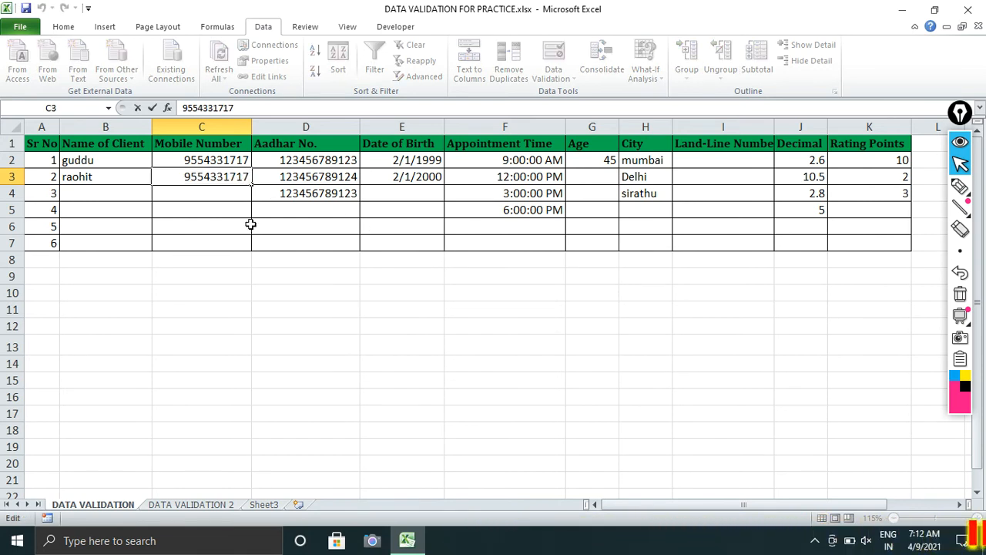
text(1)
key(Return)
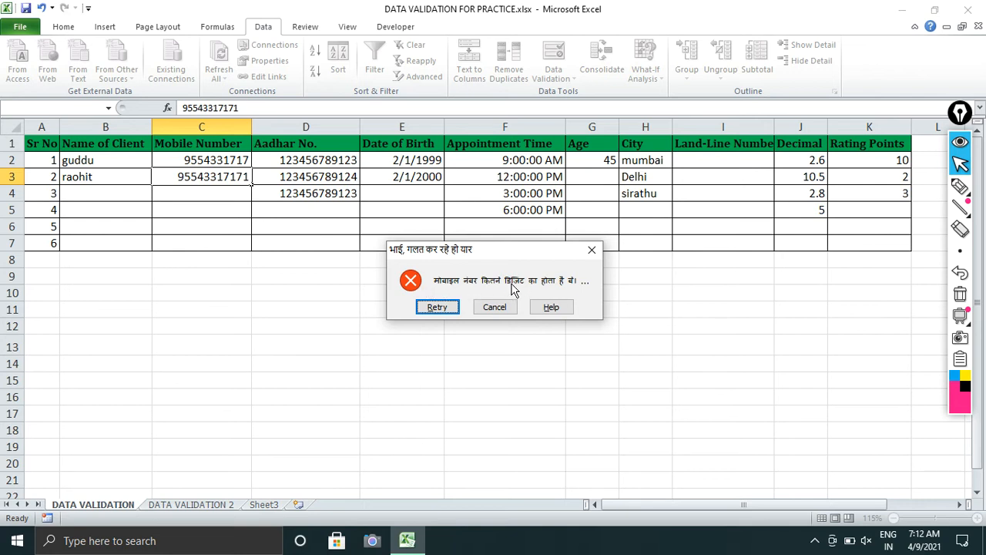
click(494, 307)
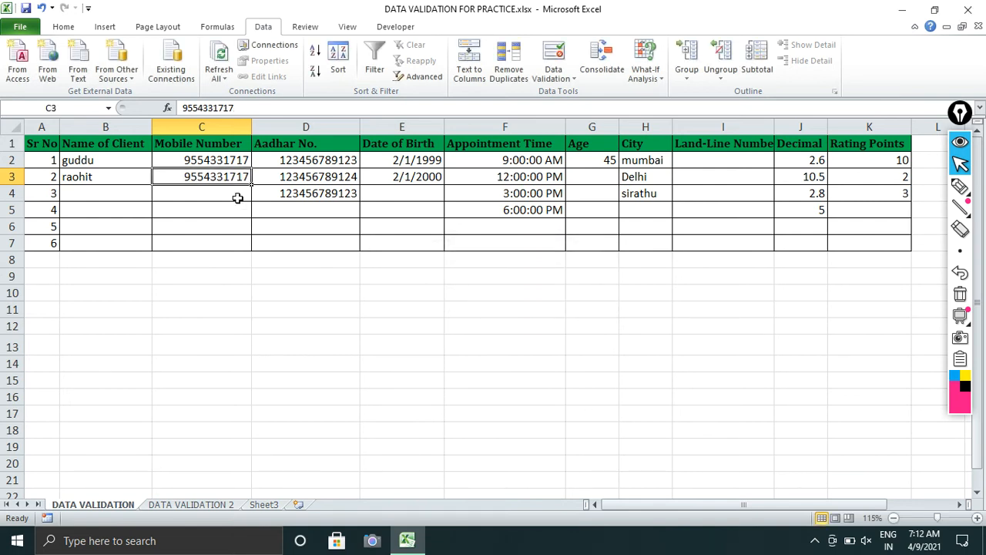
Step: Examine the Mobile Number and Aadhar No. entries in rows 2 to 7, comparing the two columns
drag(245, 160, 234, 227)
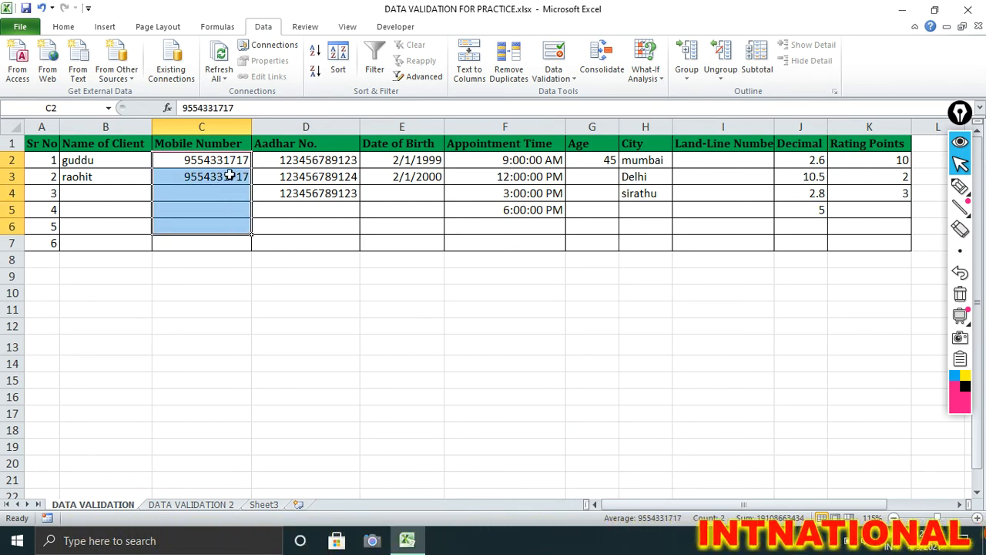
drag(230, 161, 230, 239)
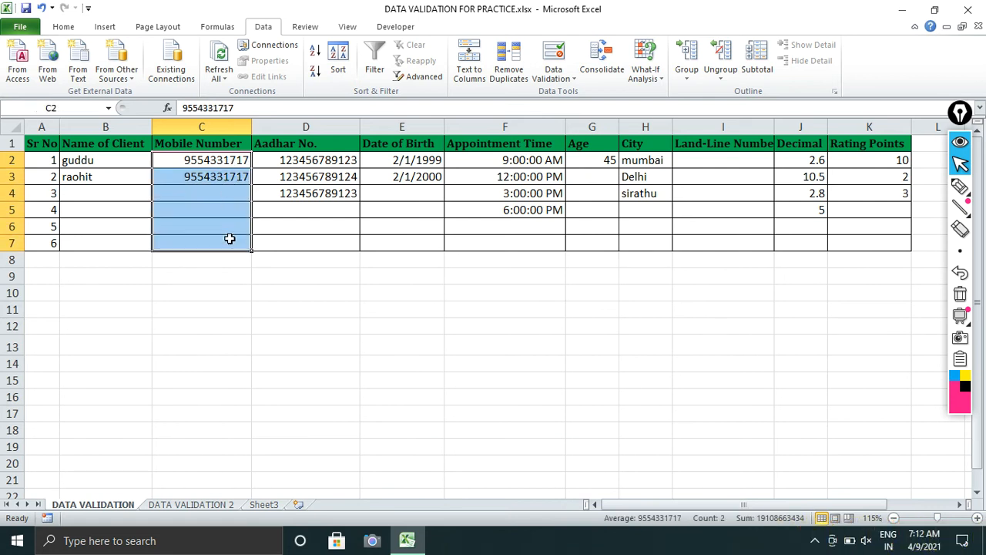
drag(311, 160, 316, 245)
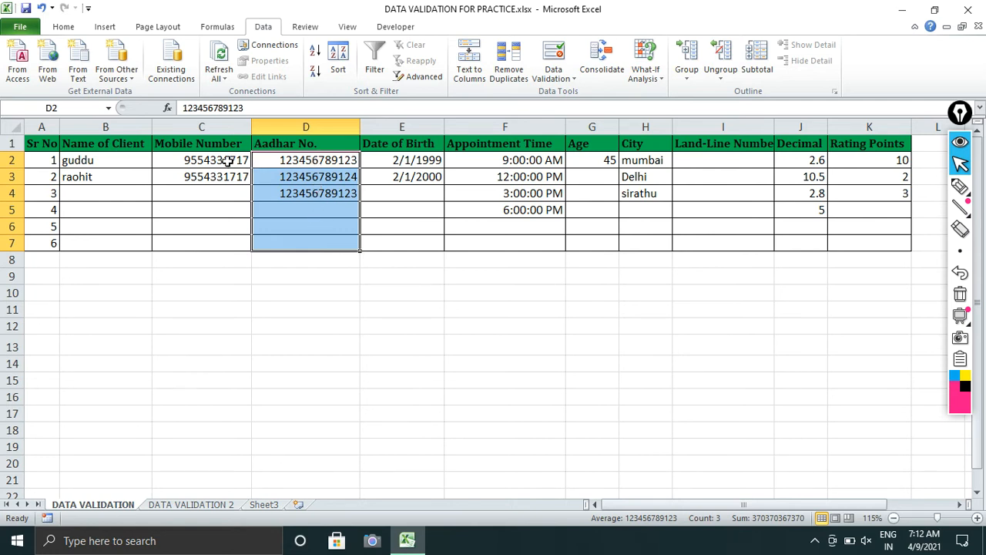
drag(228, 160, 227, 238)
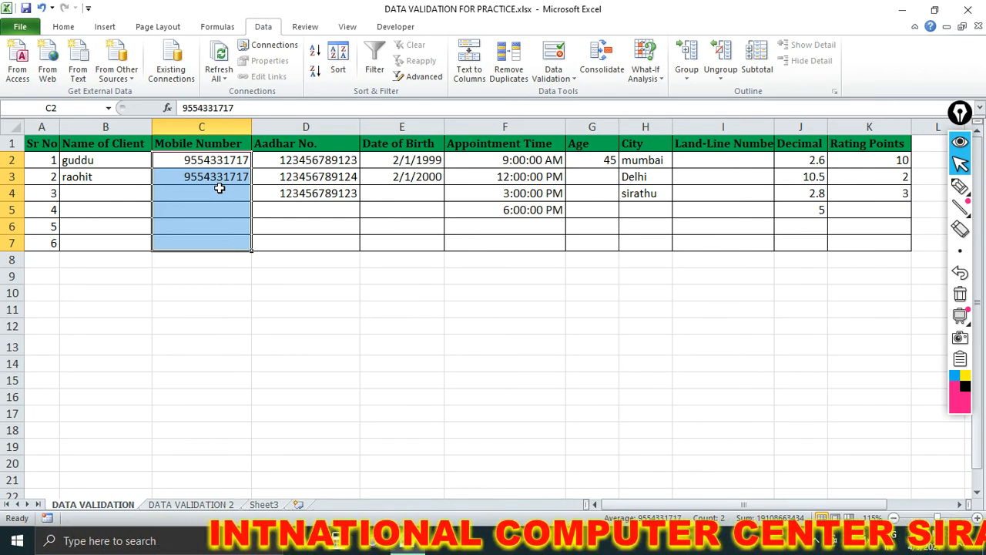
drag(302, 161, 302, 235)
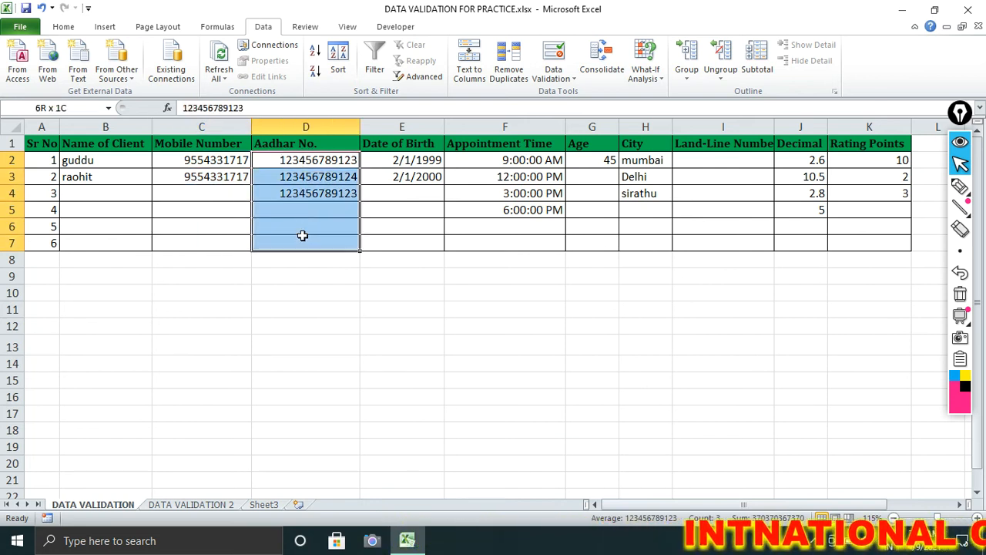
click(321, 165)
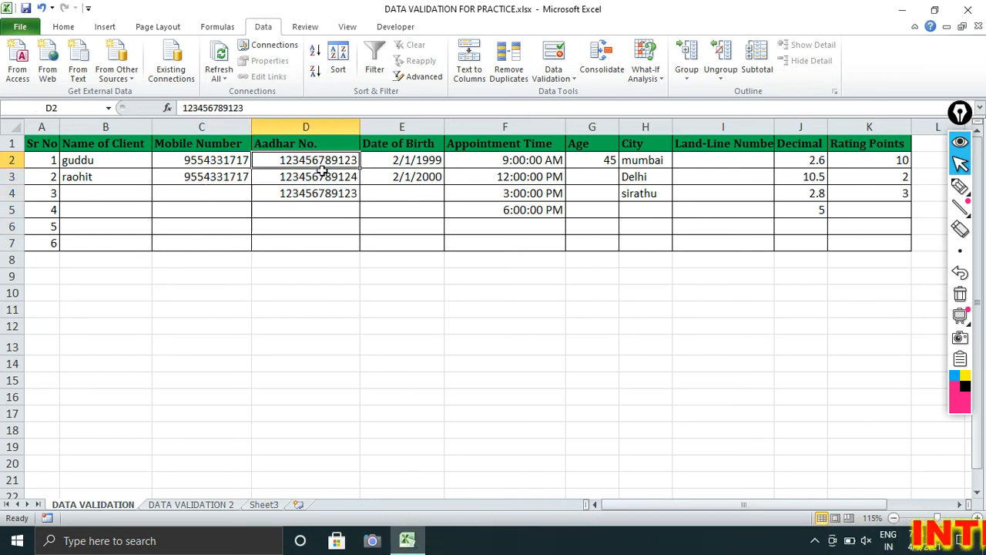
drag(321, 169, 331, 246)
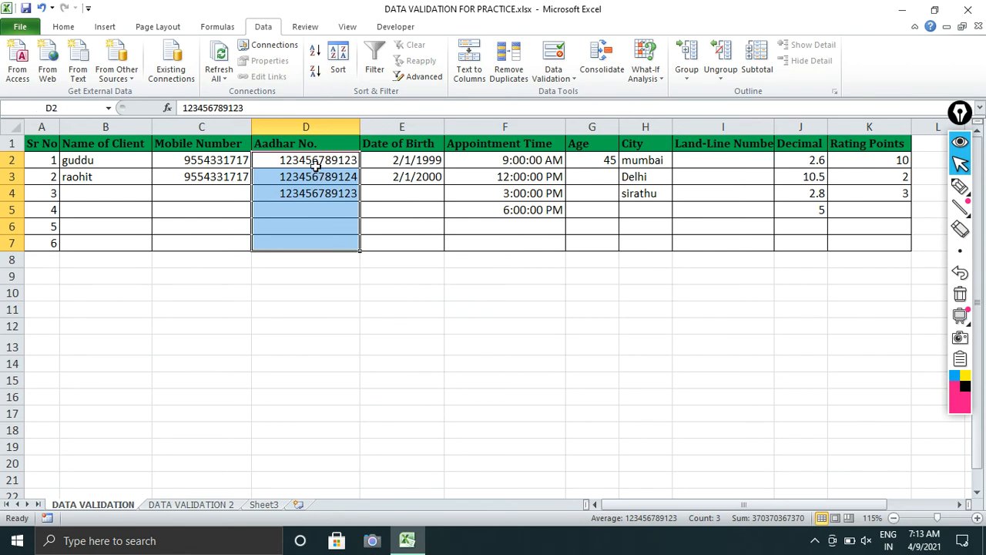
Step: Examine the custom formula criterion in the data validation settings for D2:D7, leaving the rule as it is
drag(287, 160, 291, 245)
click(571, 57)
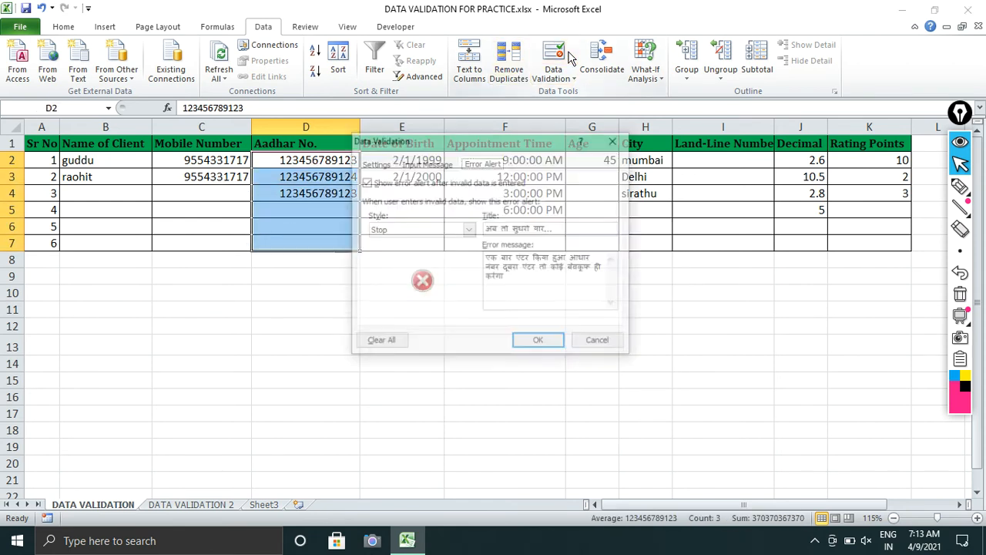
click(383, 165)
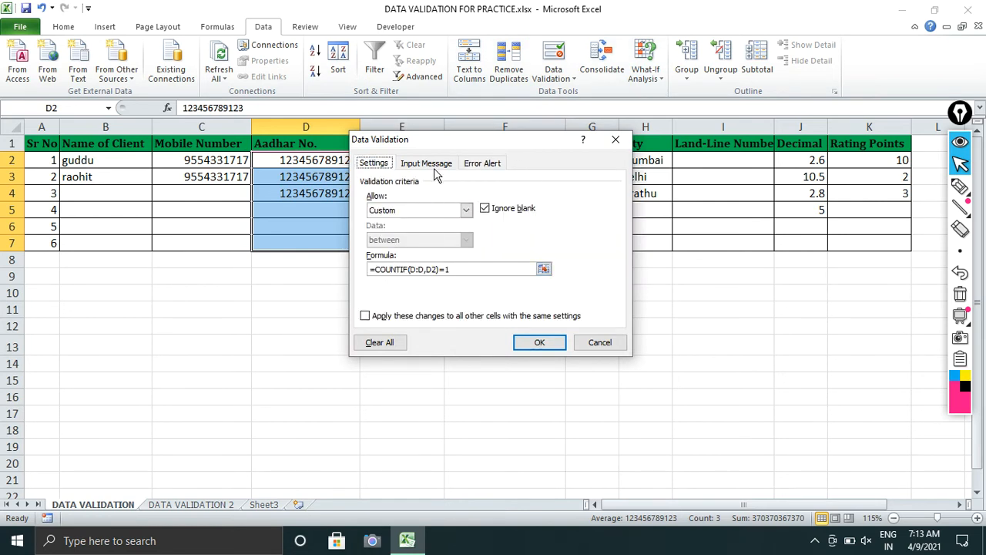
drag(442, 144, 574, 155)
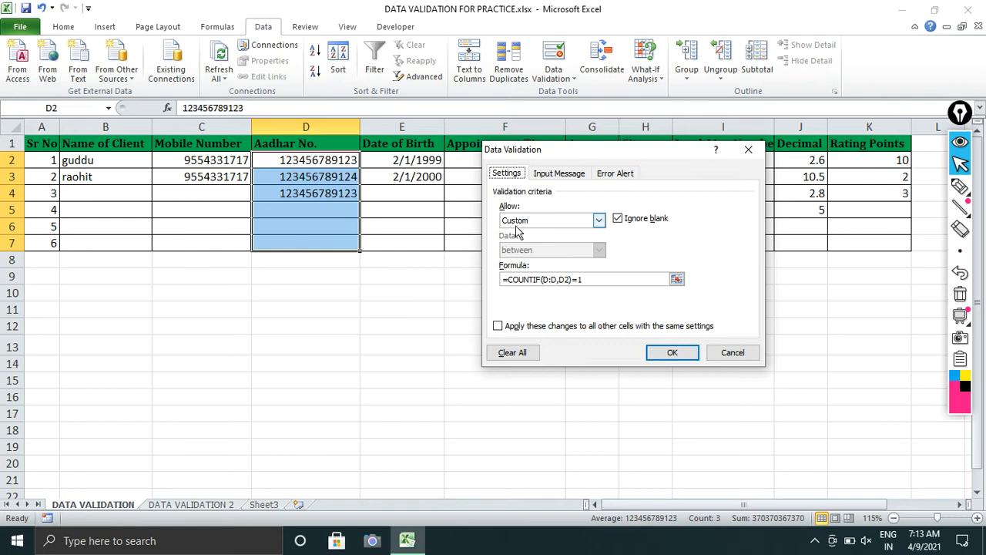
click(542, 279)
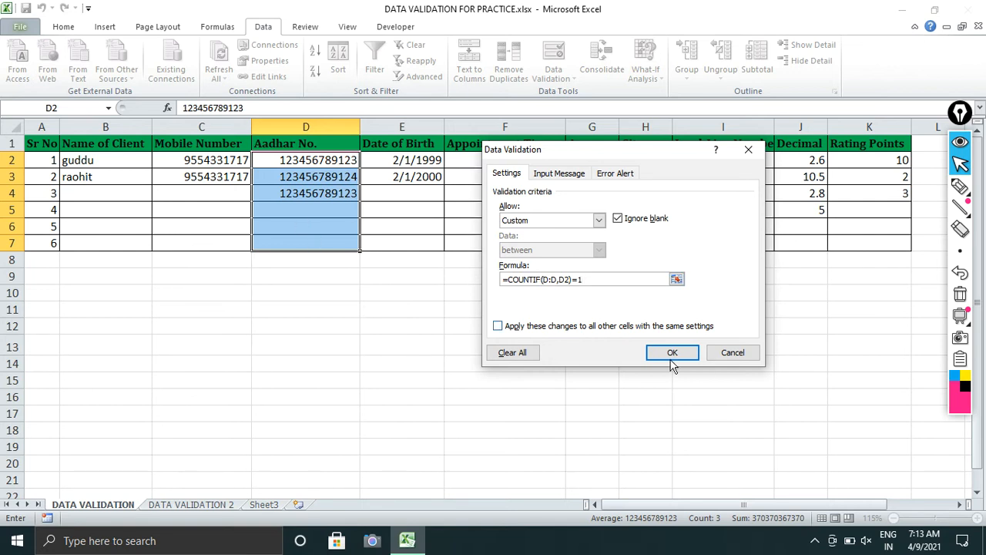
click(741, 352)
Step: Clear the duplicate Aadhar number from D4
click(331, 209)
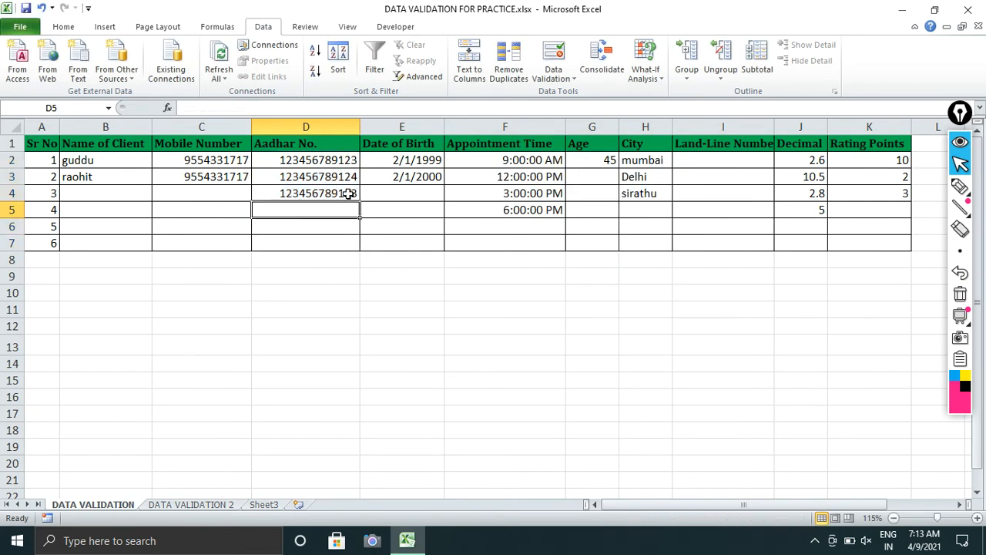
click(349, 193)
key(Delete)
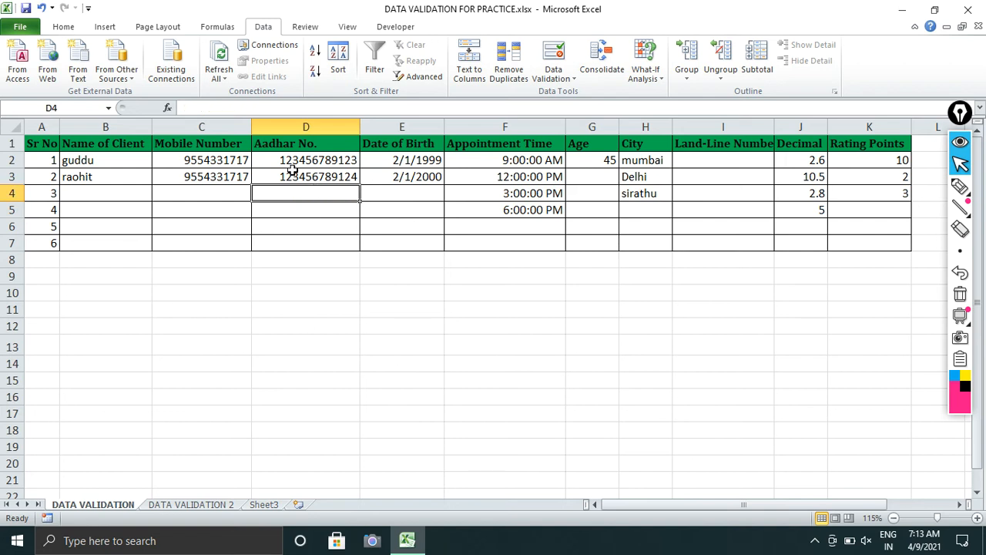
Step: Try to enter the first client's Aadhar number again in D4 and cancel the entry at the error alert
text(1234)
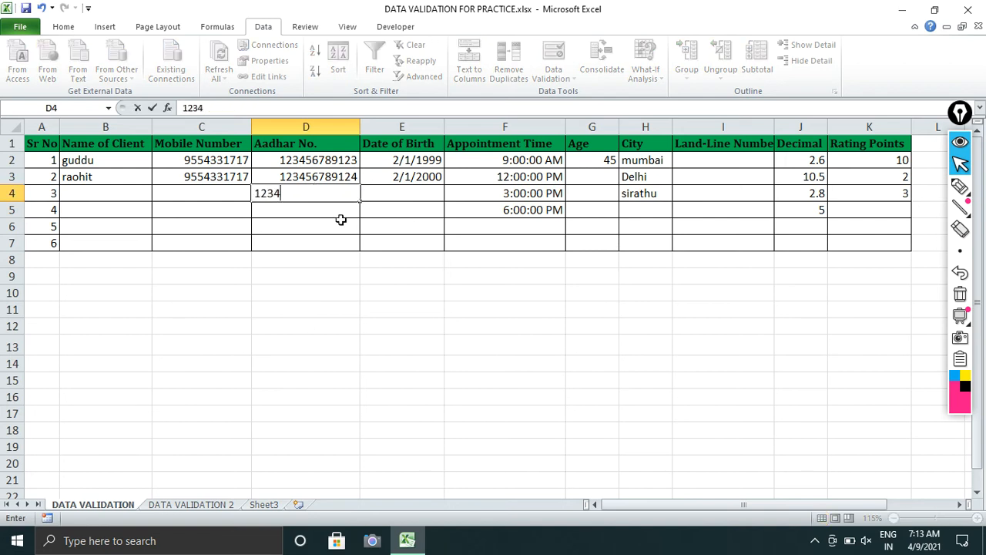
text(56789)
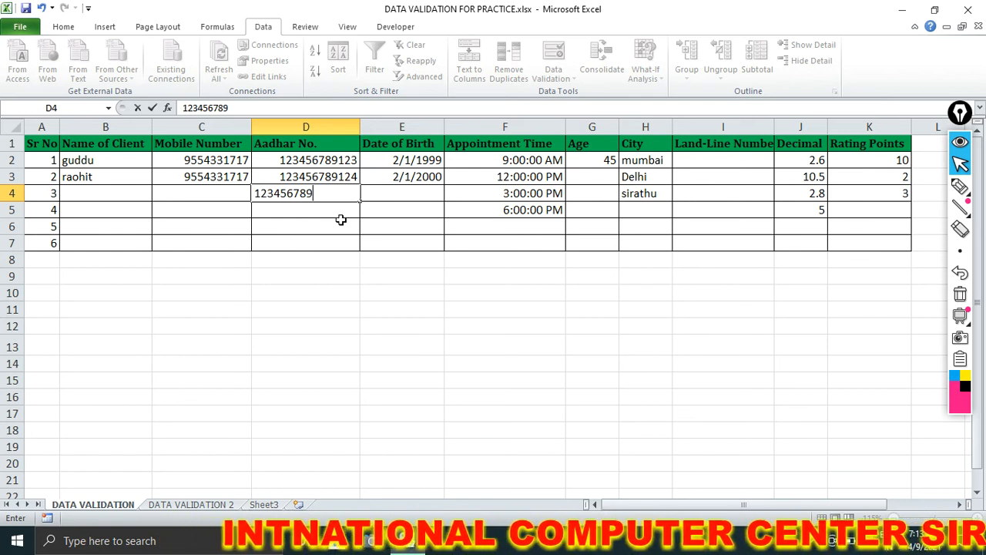
text(123)
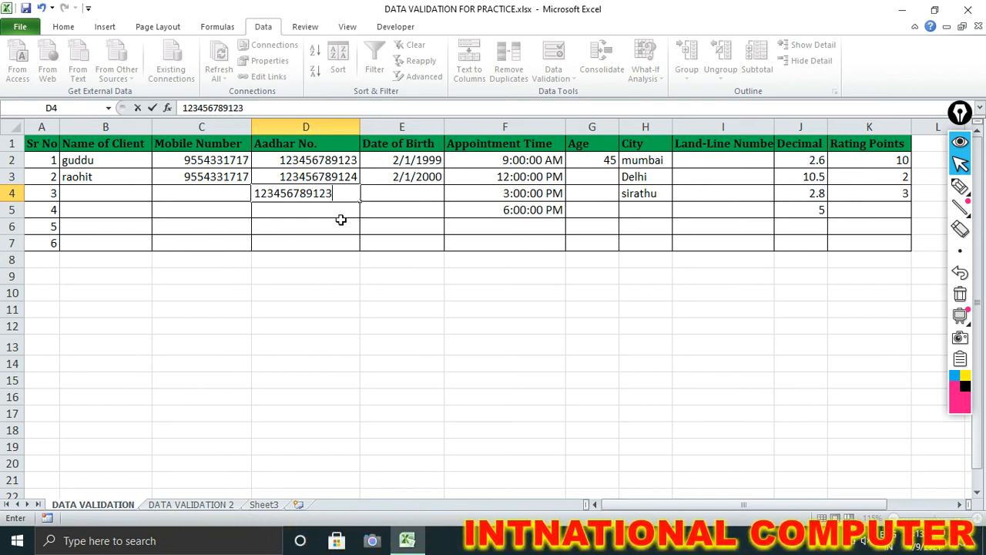
key(Return)
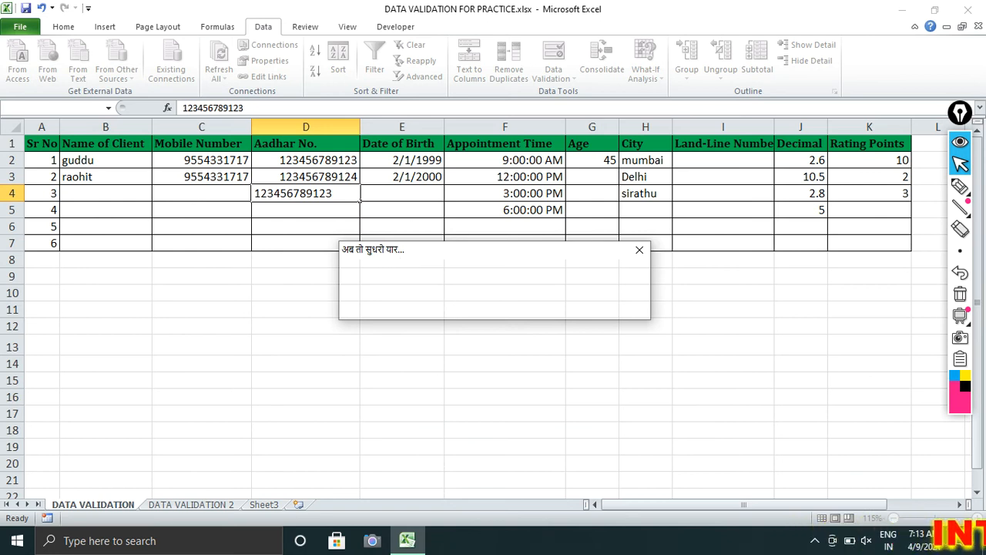
drag(426, 258, 353, 221)
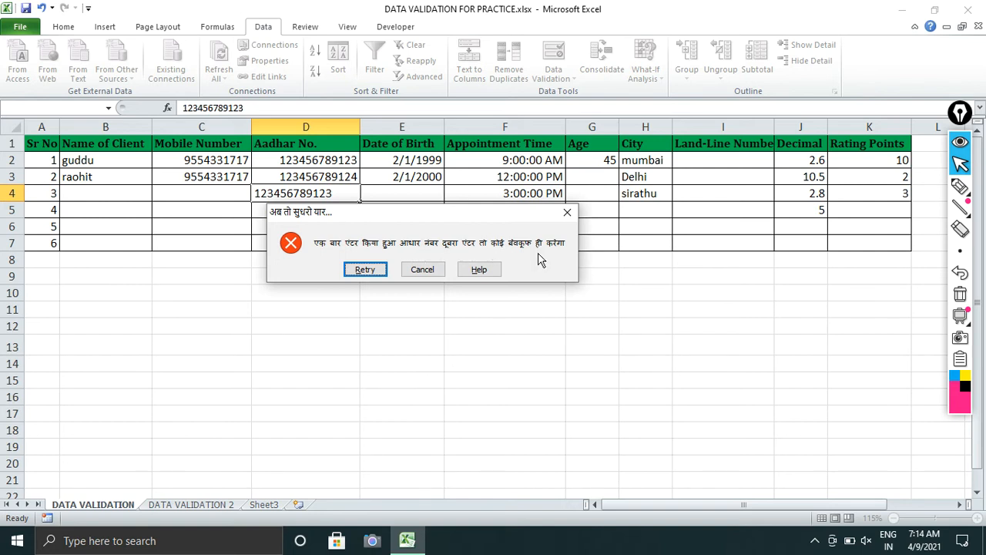
drag(445, 221, 519, 269)
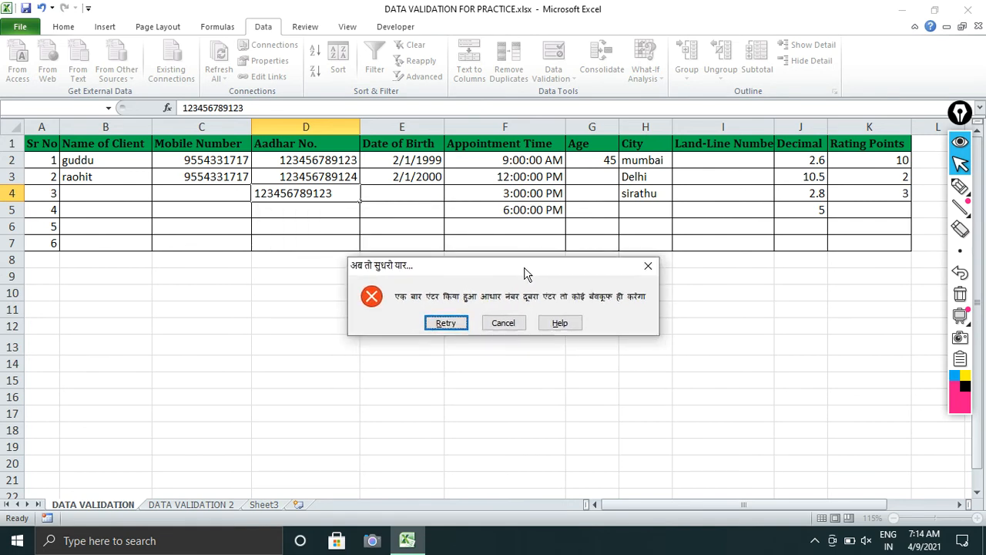
click(503, 323)
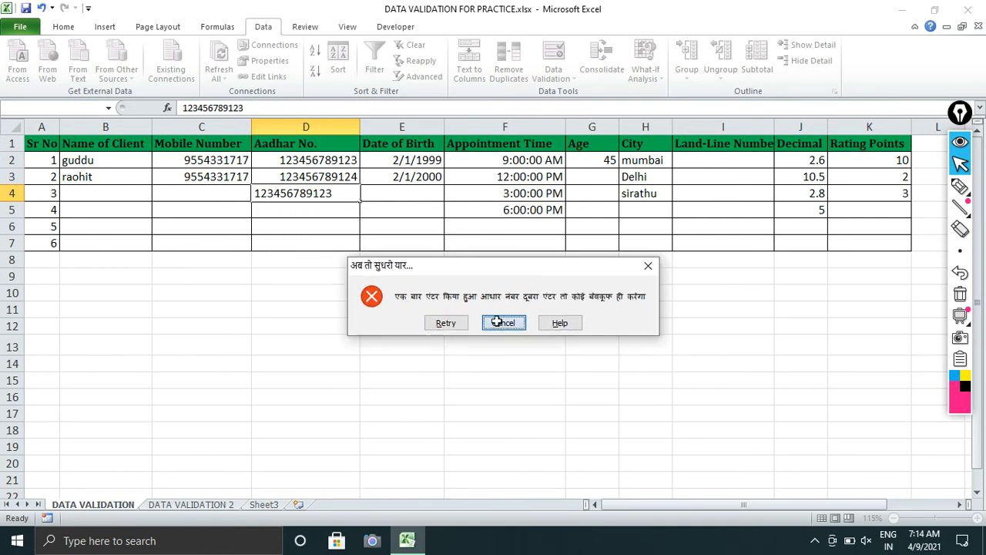
Step: Examine the error alert title and message defined for the Aadhar No. column, leaving the settings as they are
click(552, 54)
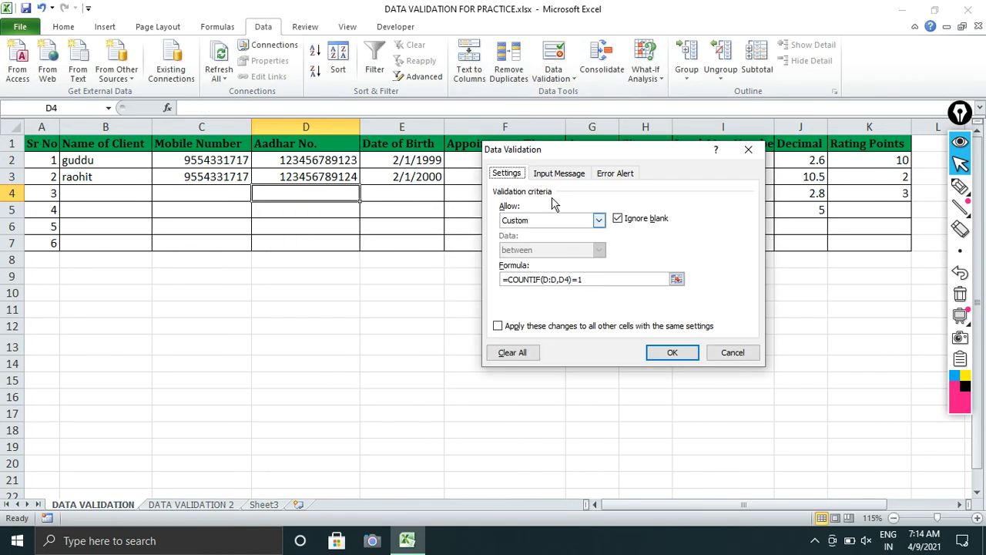
click(616, 172)
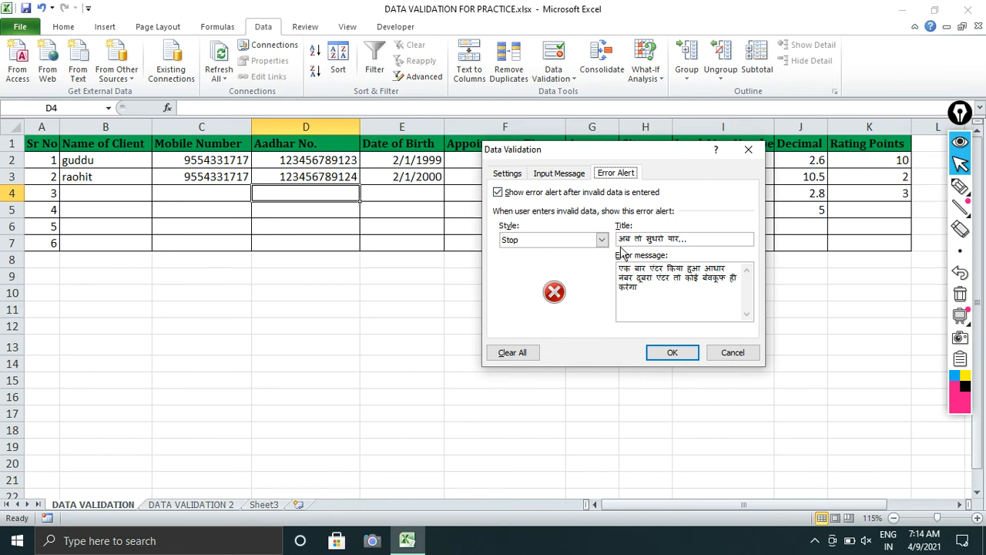
drag(619, 241, 680, 241)
drag(640, 292, 608, 268)
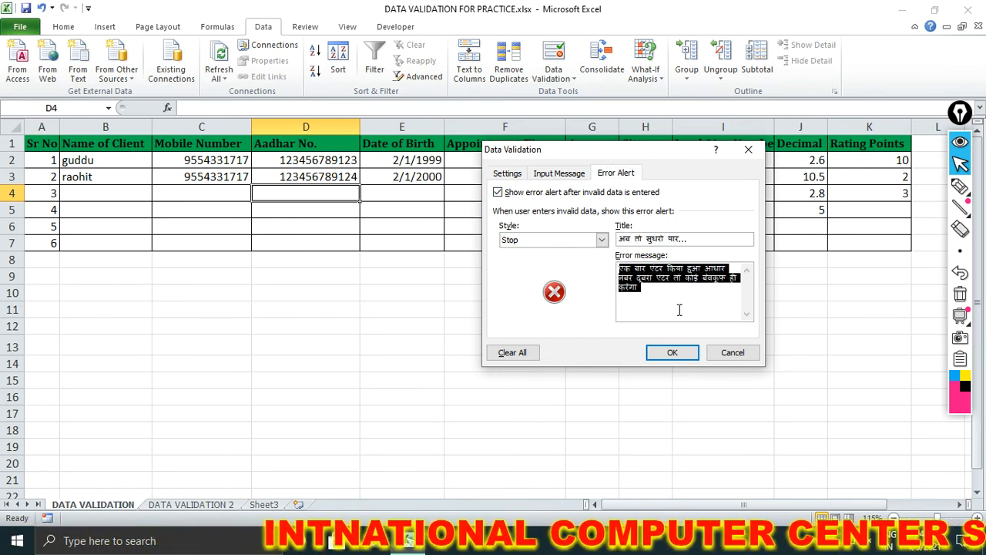
click(731, 353)
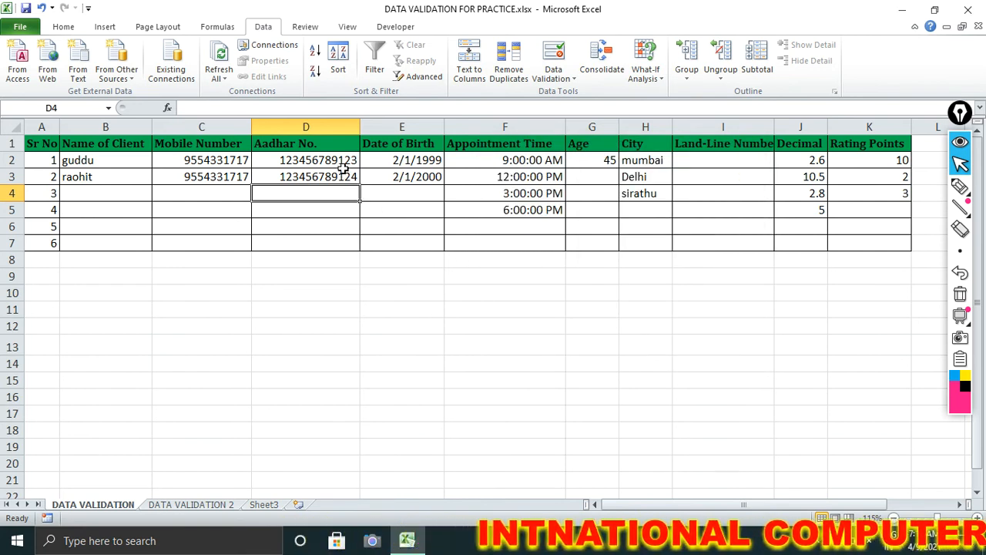
drag(342, 165, 341, 238)
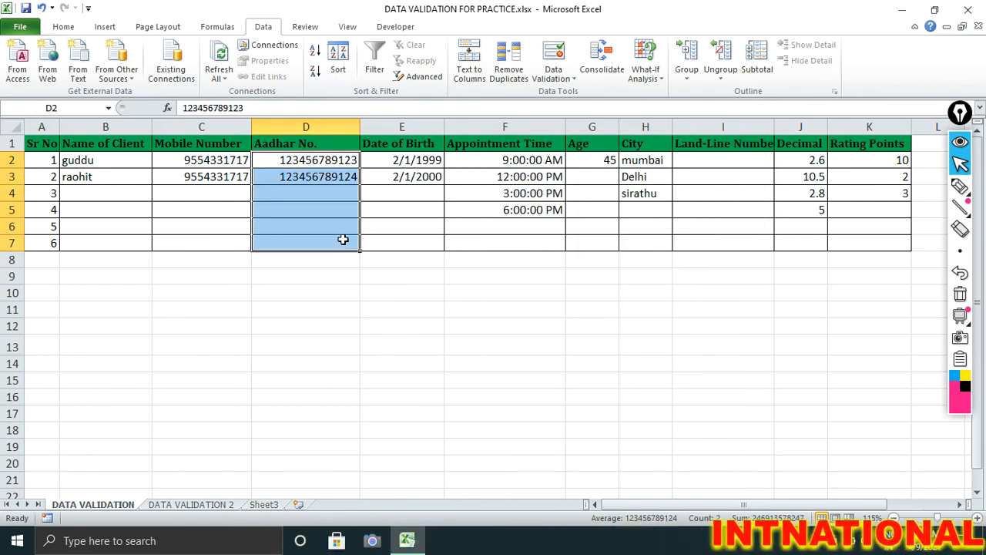
Step: Examine the date criterion with its start and end dates in the validation settings for E2:E7, discarding any changes
drag(409, 159, 419, 239)
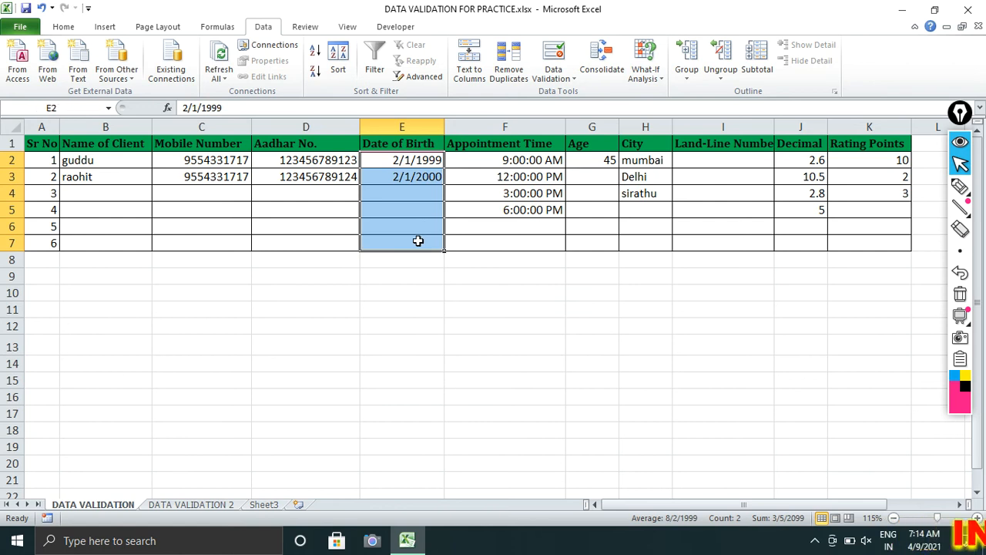
click(553, 56)
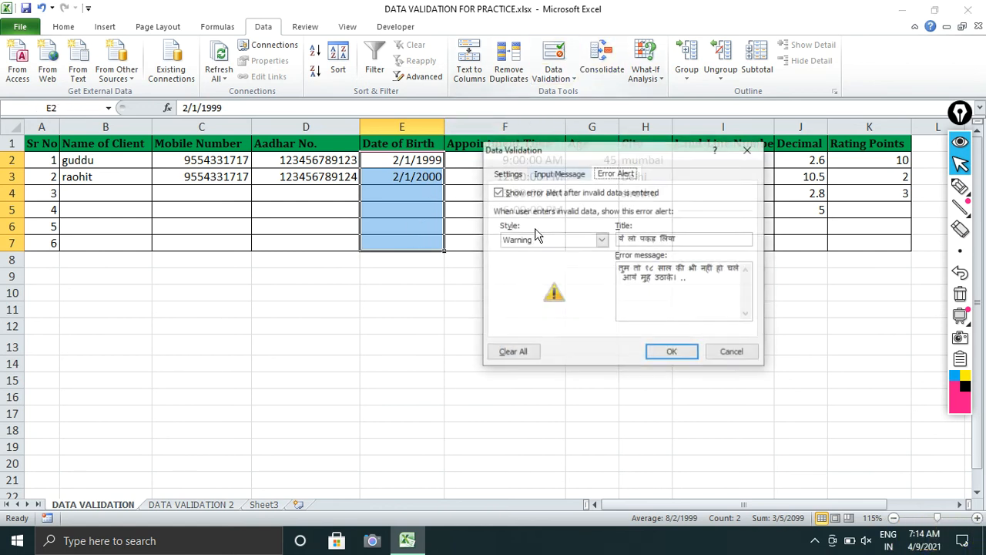
click(507, 172)
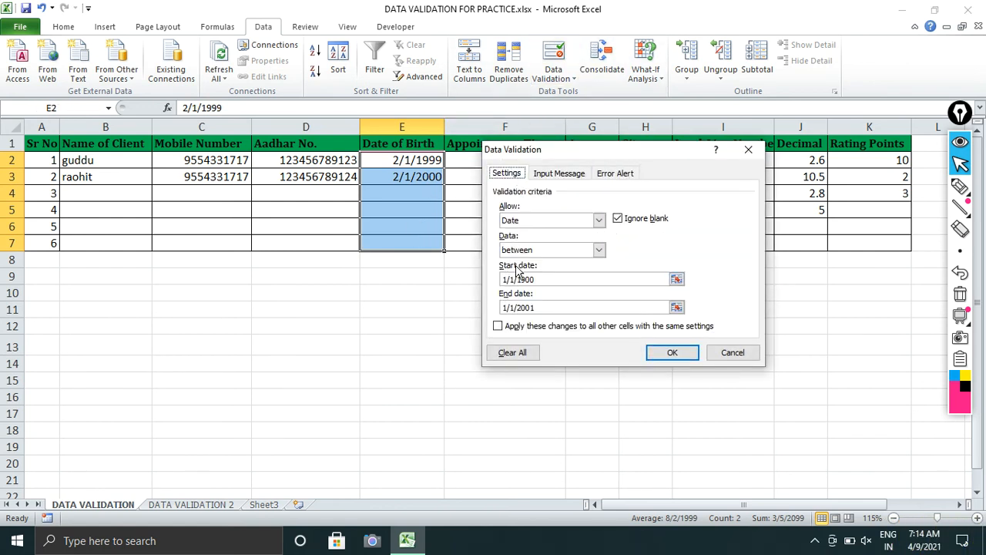
click(538, 222)
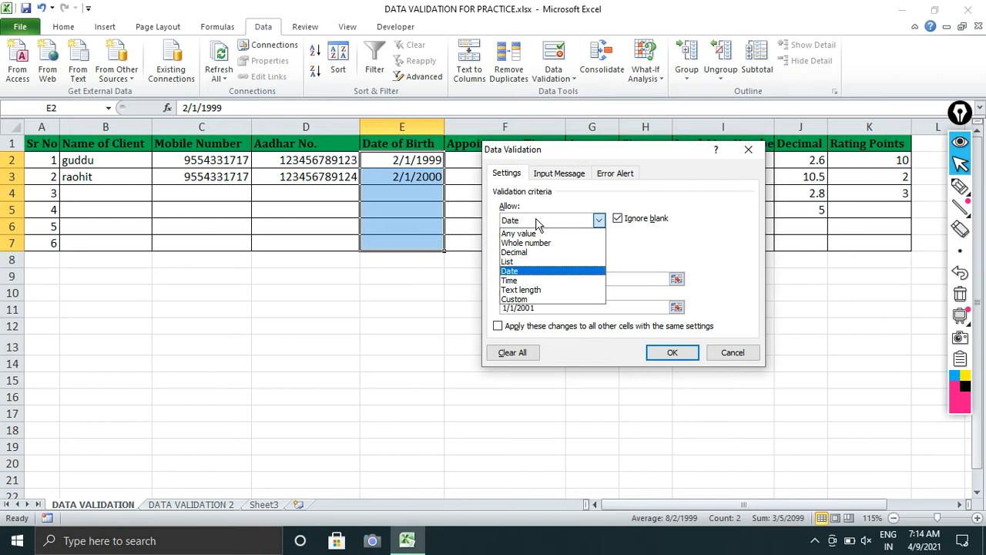
click(515, 272)
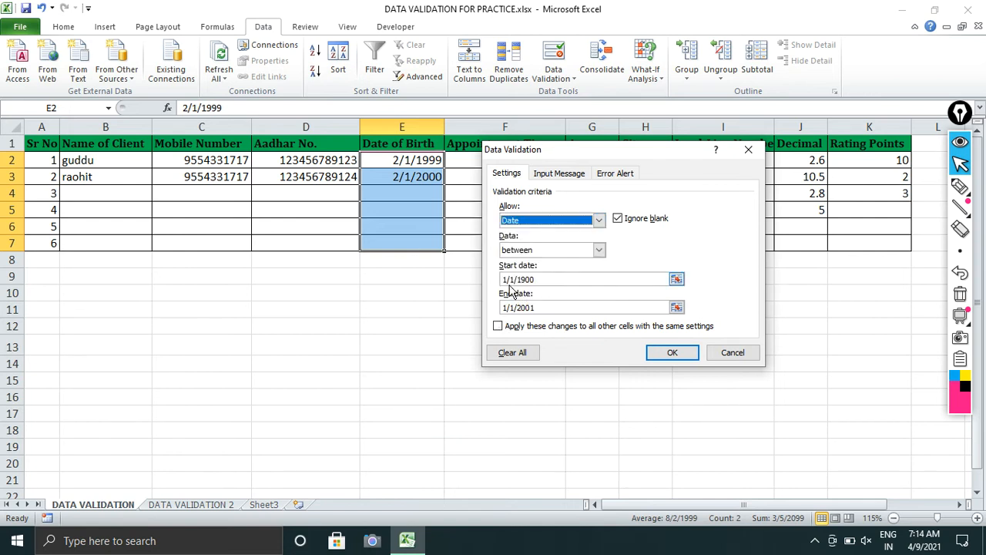
drag(505, 279, 540, 281)
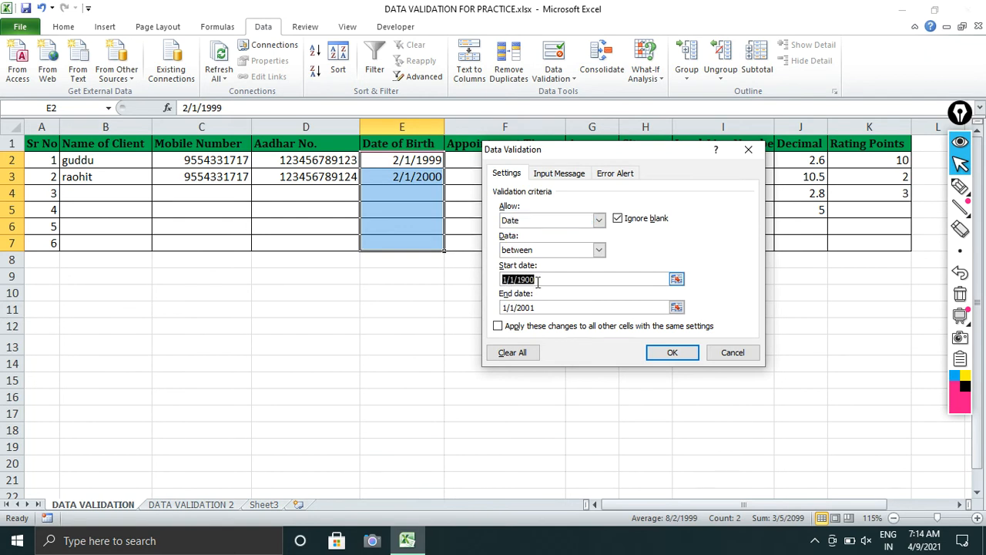
click(541, 284)
click(505, 308)
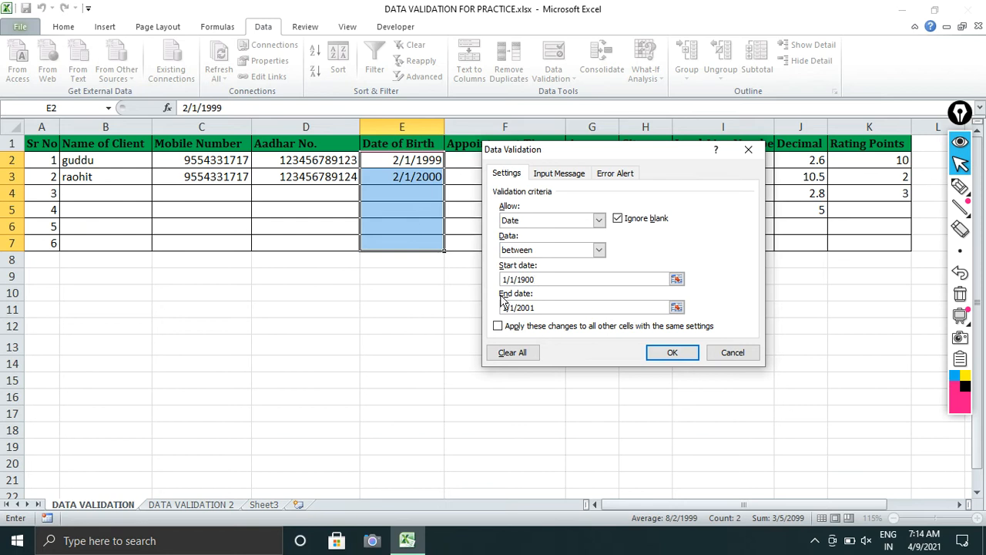
click(710, 354)
Step: Try to enter a date of birth past the rule's end date in E4 and cancel the entry at the warning
click(386, 197)
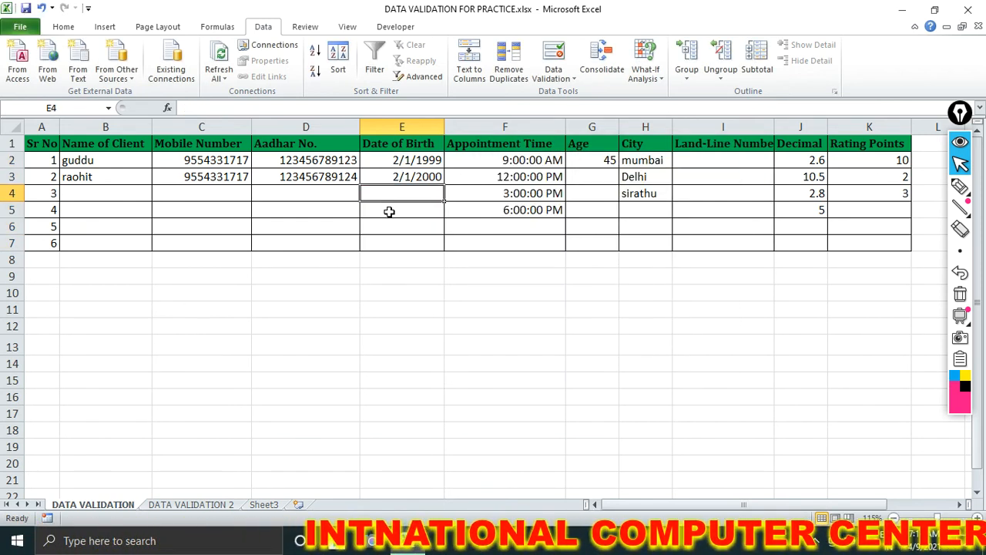
text(1-1)
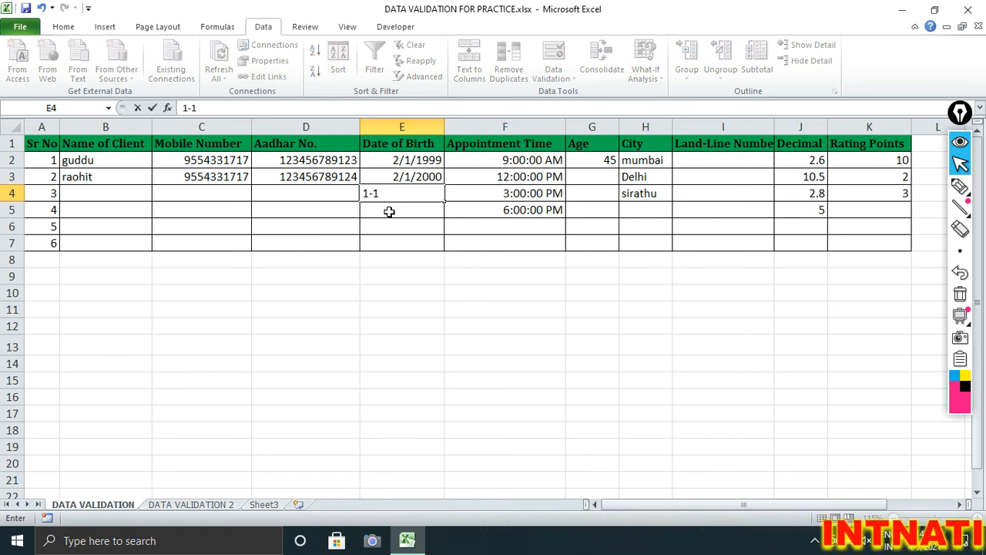
text(-20)
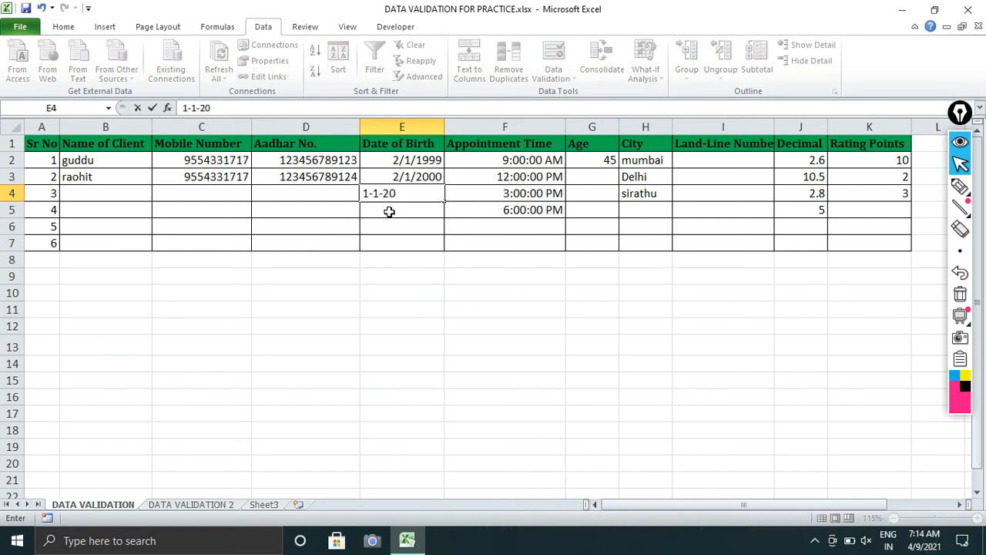
text(02)
key(Return)
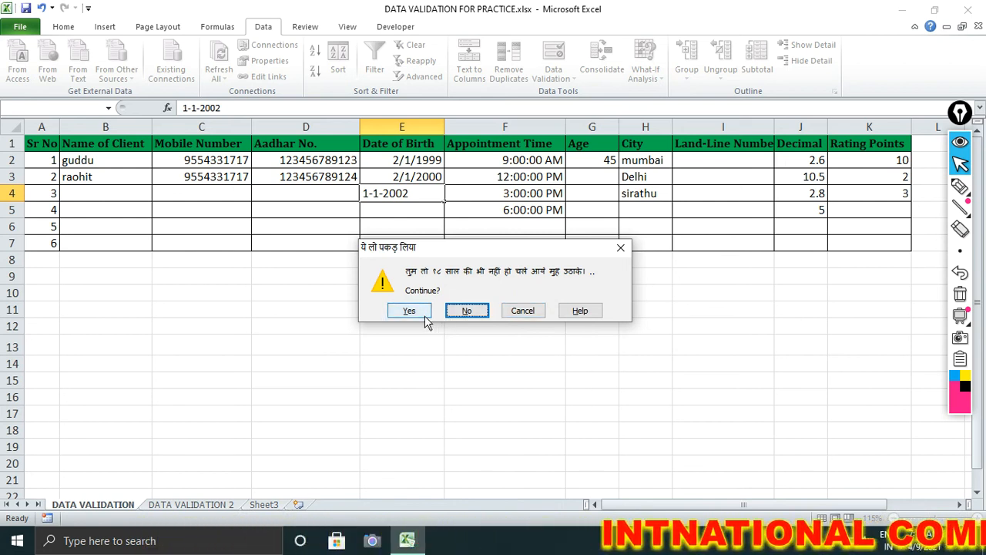
click(522, 312)
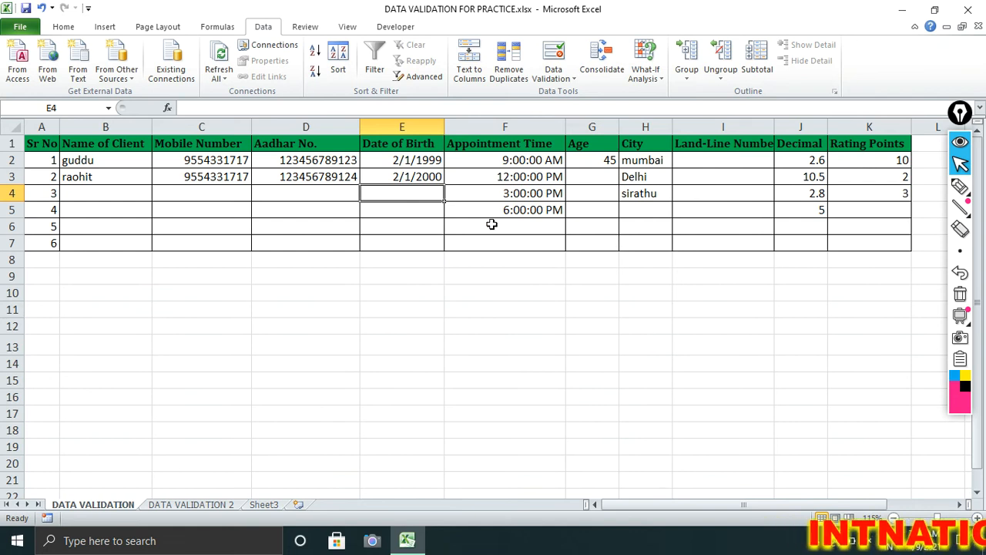
Step: Examine the time criterion with its start and end times in the validation settings for F2:F7, discarding any changes
drag(514, 159, 514, 238)
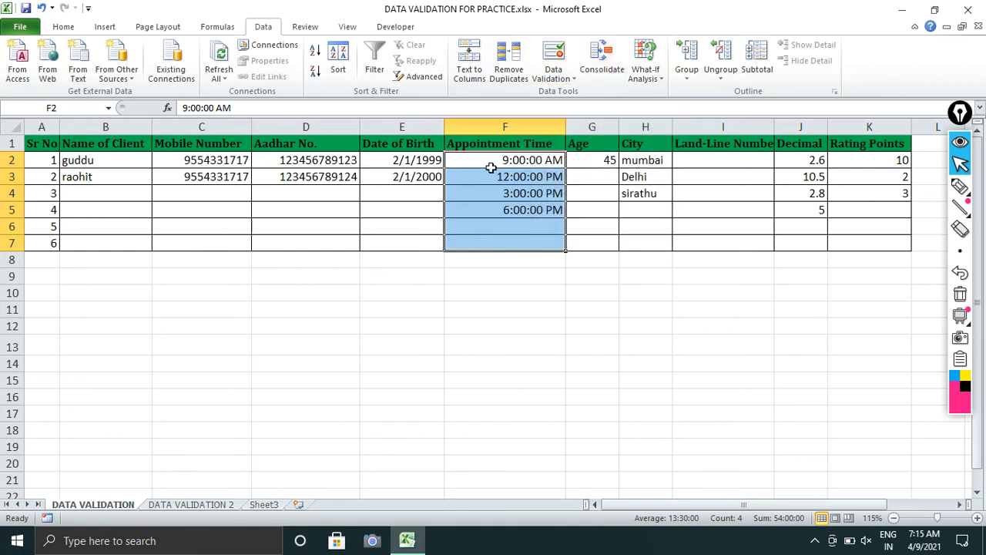
click(555, 62)
drag(545, 148, 545, 114)
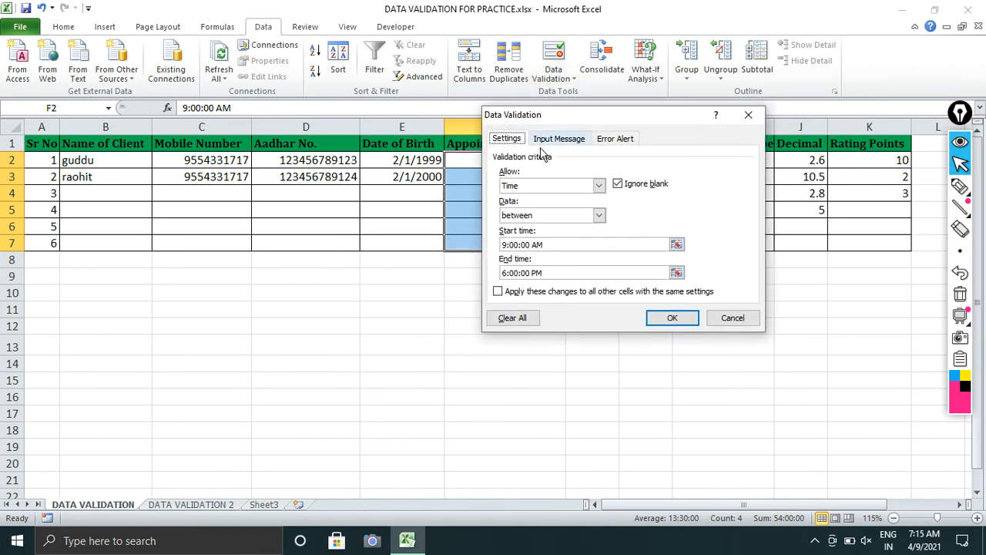
click(533, 188)
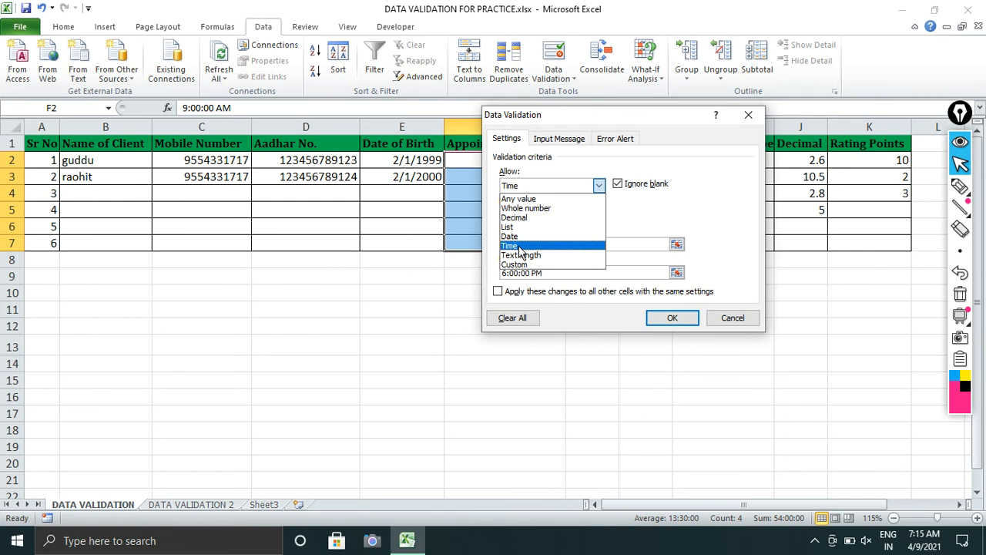
click(519, 247)
drag(550, 245, 500, 245)
drag(553, 275, 492, 278)
drag(547, 246, 500, 245)
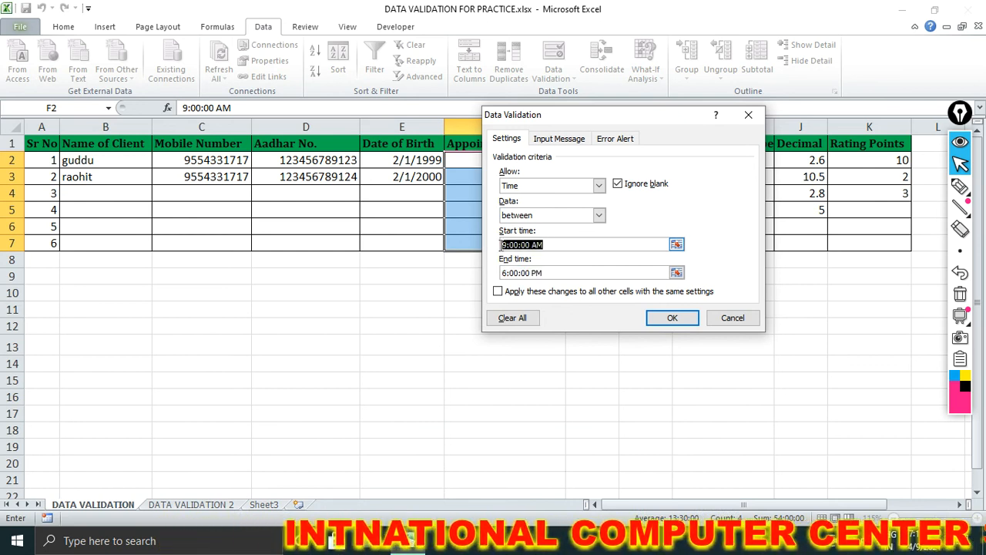
drag(564, 273, 502, 273)
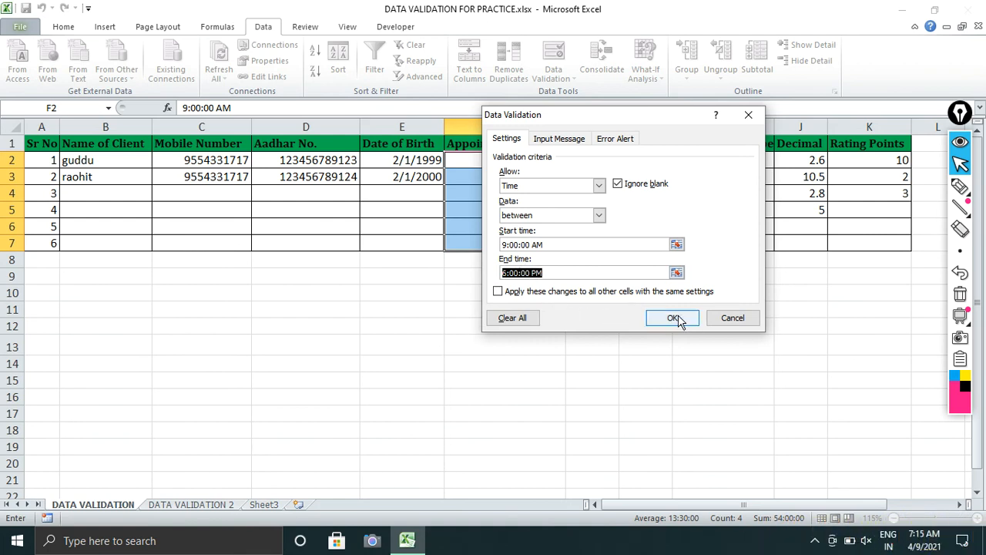
click(733, 317)
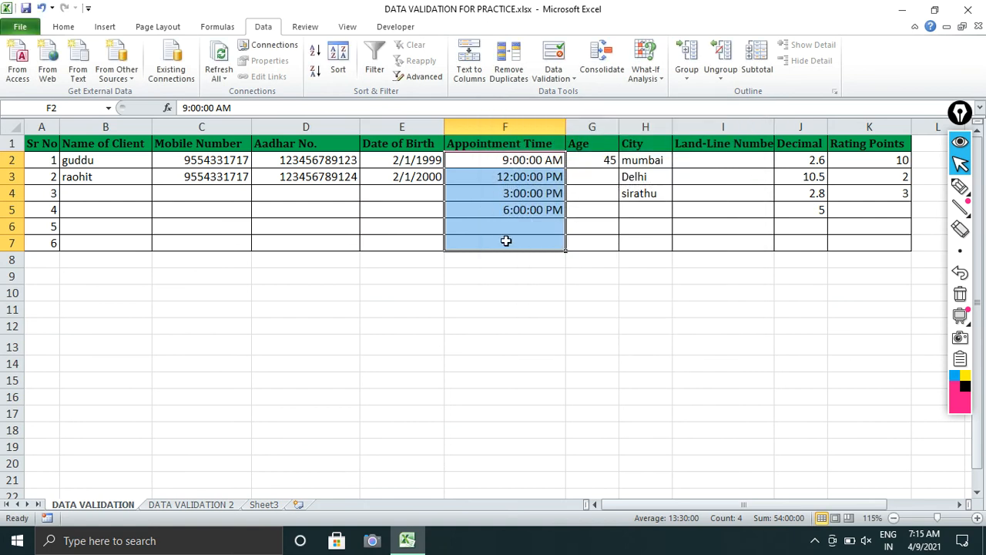
Step: Try to enter the appointment time 5:00 am in F6 and cancel the entry at the error alert
click(507, 226)
text(5:00 am)
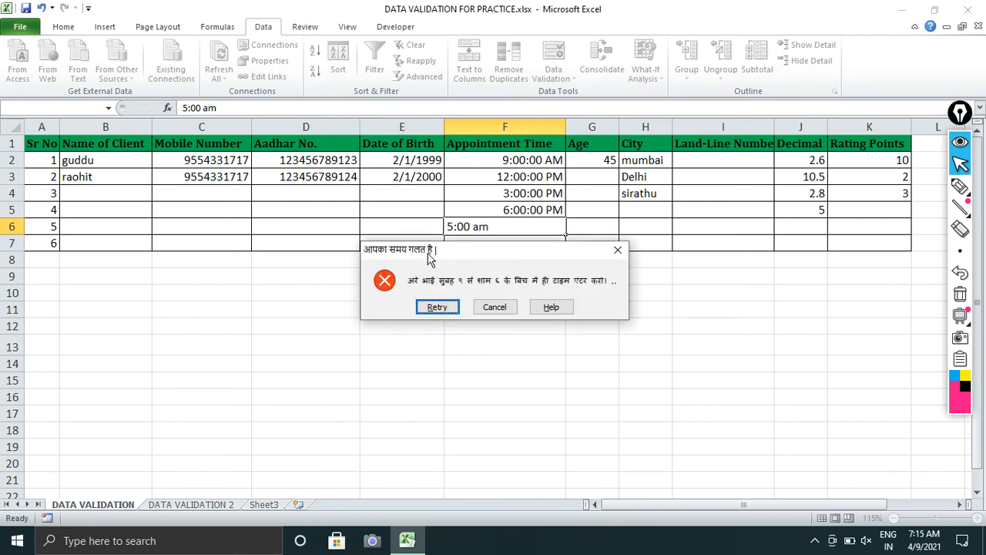
click(495, 308)
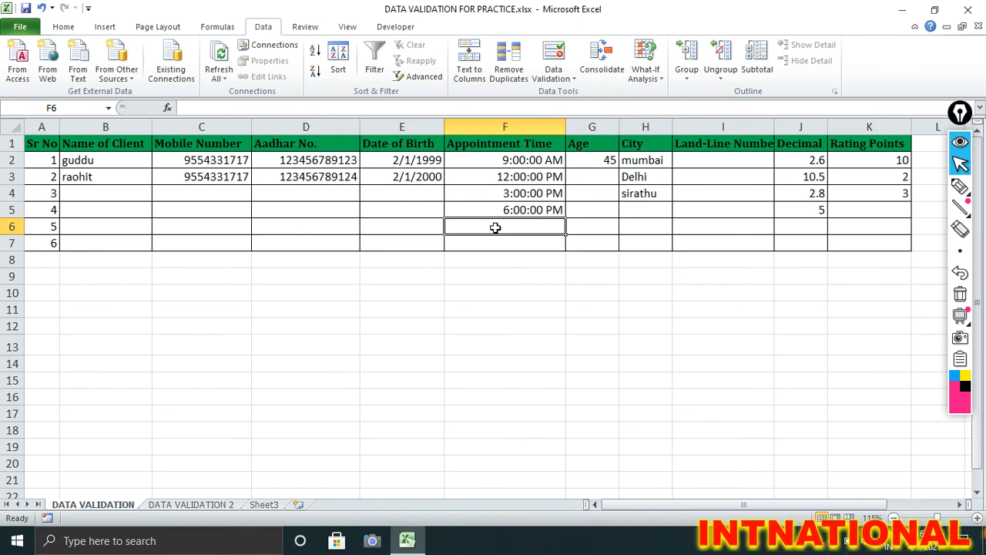
Step: Recheck the time rule for F6, discarding any changes, and examine the custom formula in the validation settings for G2:G7
click(548, 65)
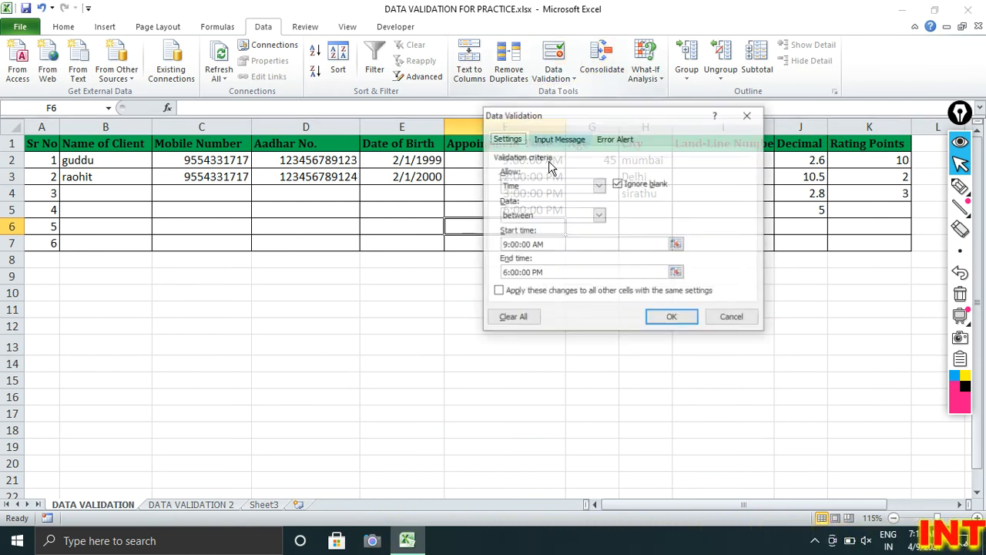
click(716, 318)
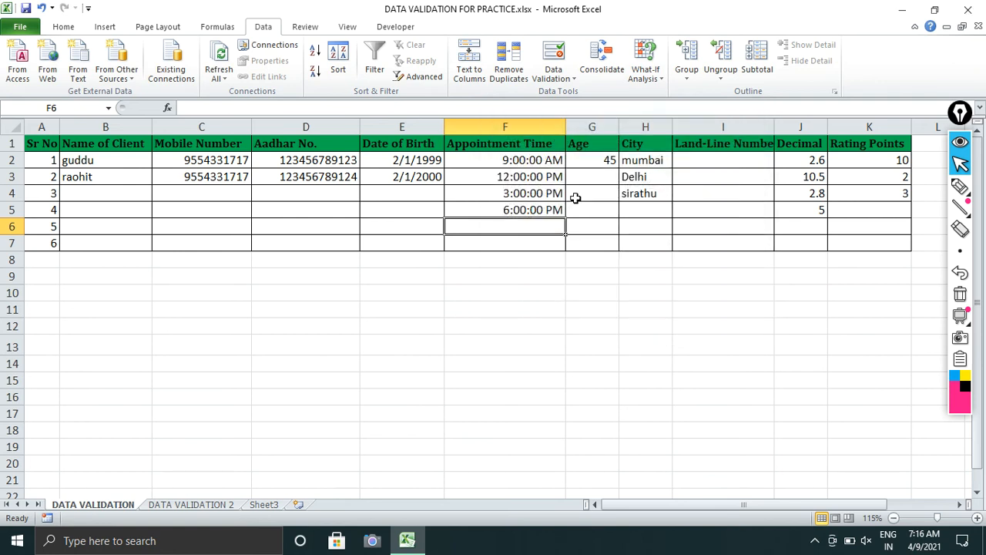
drag(588, 166, 588, 245)
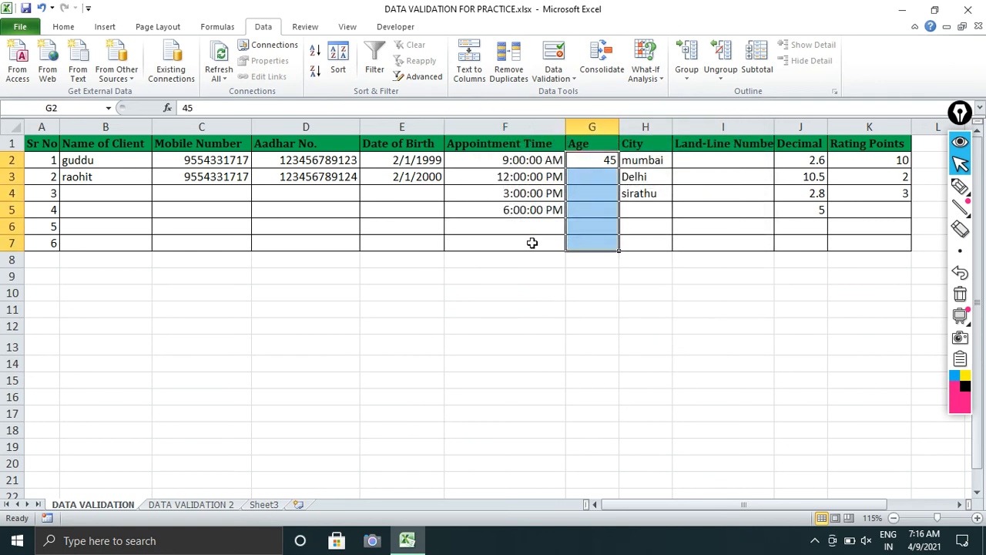
click(554, 56)
drag(561, 116, 444, 115)
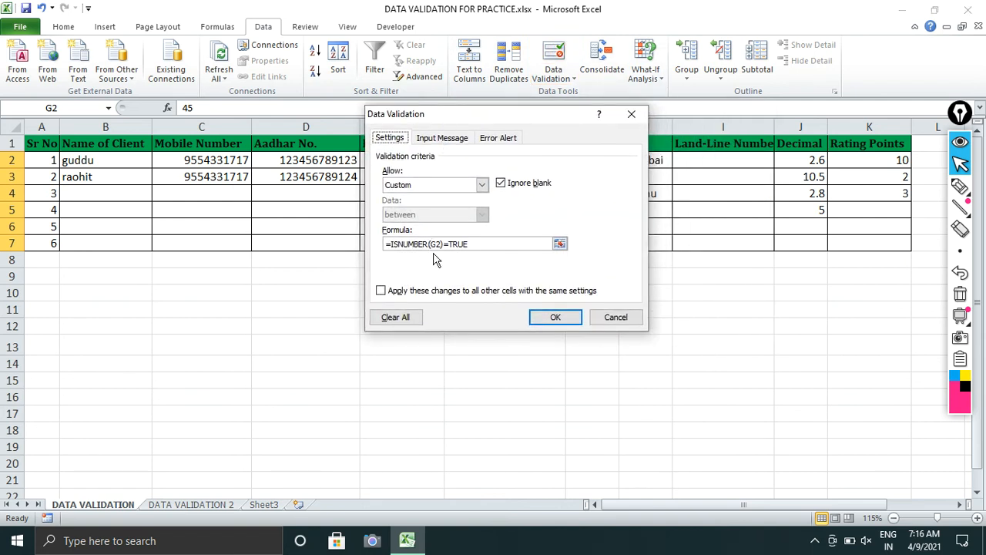
drag(483, 120, 276, 138)
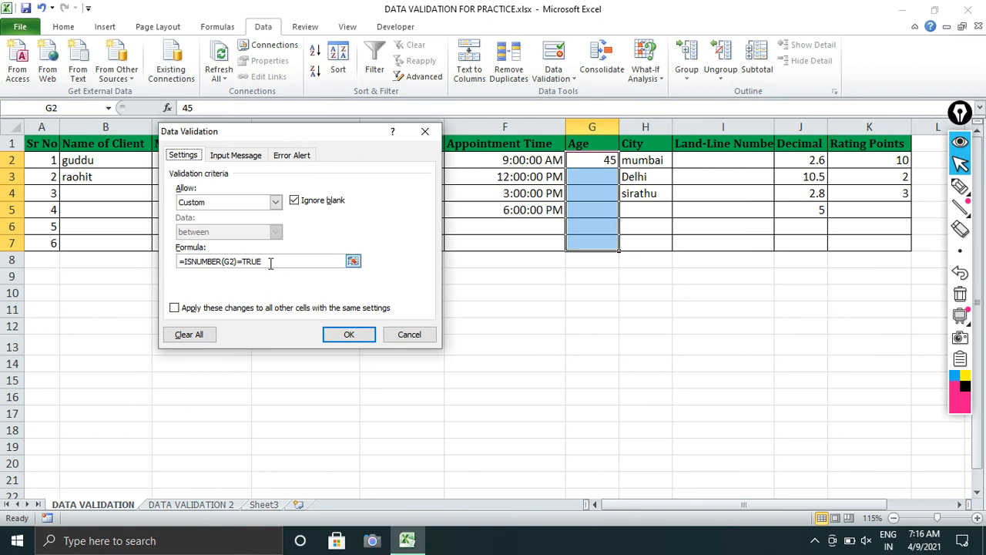
click(349, 334)
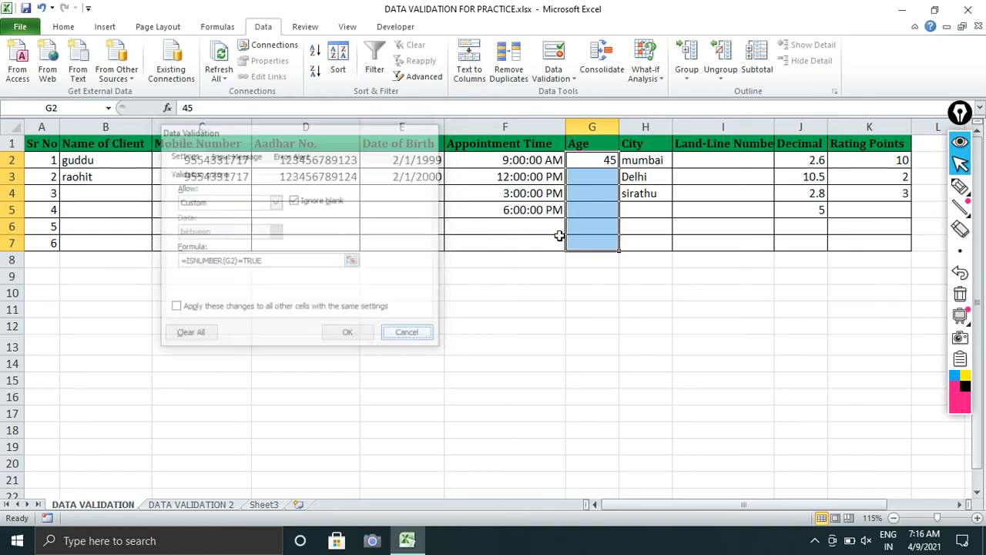
Step: Try to enter the text "th" as the age in G3 and cancel the entry at the error alert
click(592, 177)
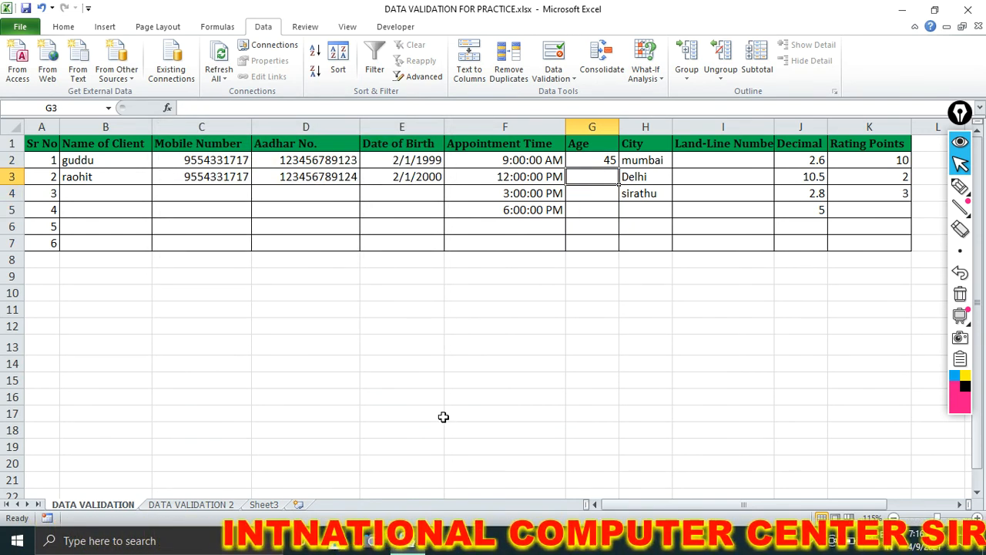
text(thy)
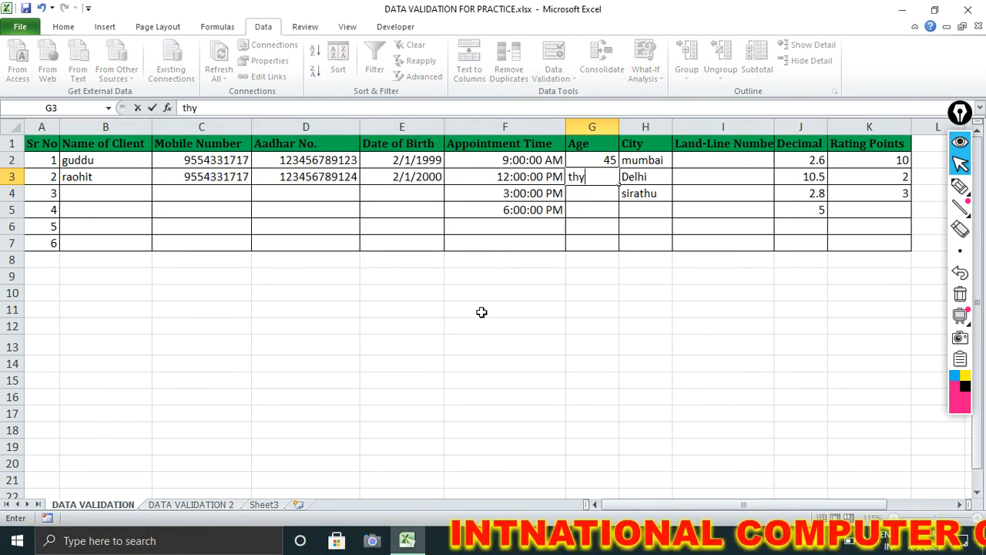
key(BackSpace)
key(Return)
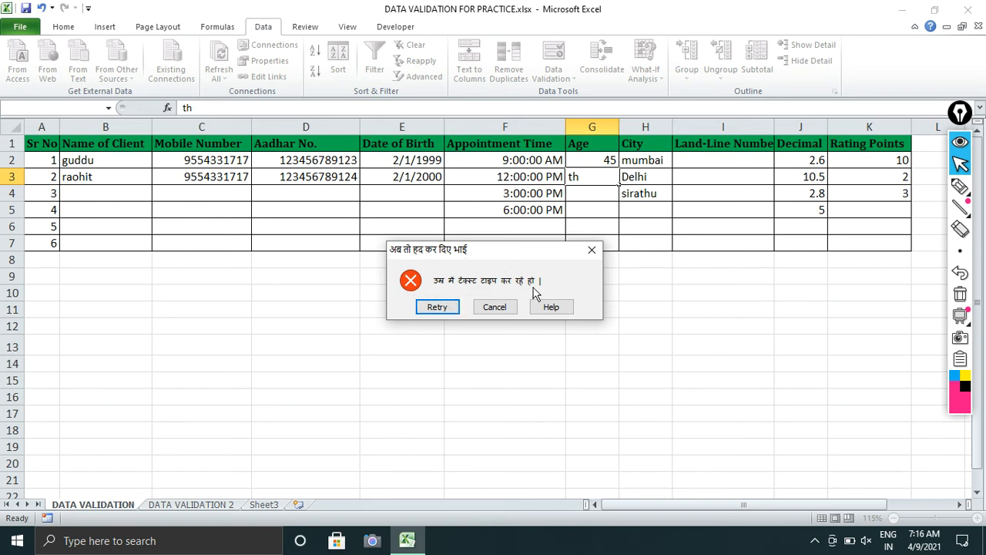
click(484, 307)
Step: Enter the age 67 in G3
text(67)
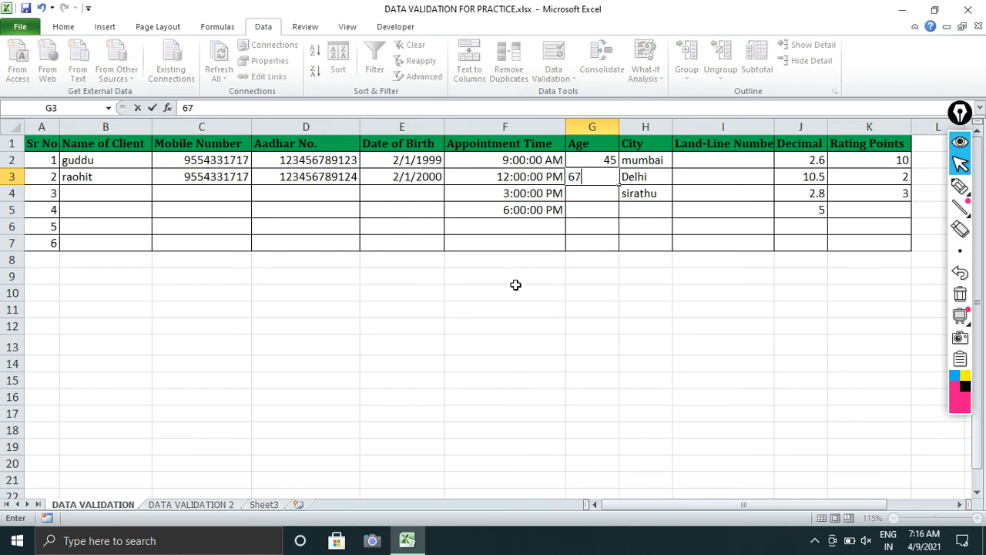
key(Return)
Step: Examine the City column cells, their source City List in column P and the dropdown choices offered in H5
drag(644, 160, 647, 222)
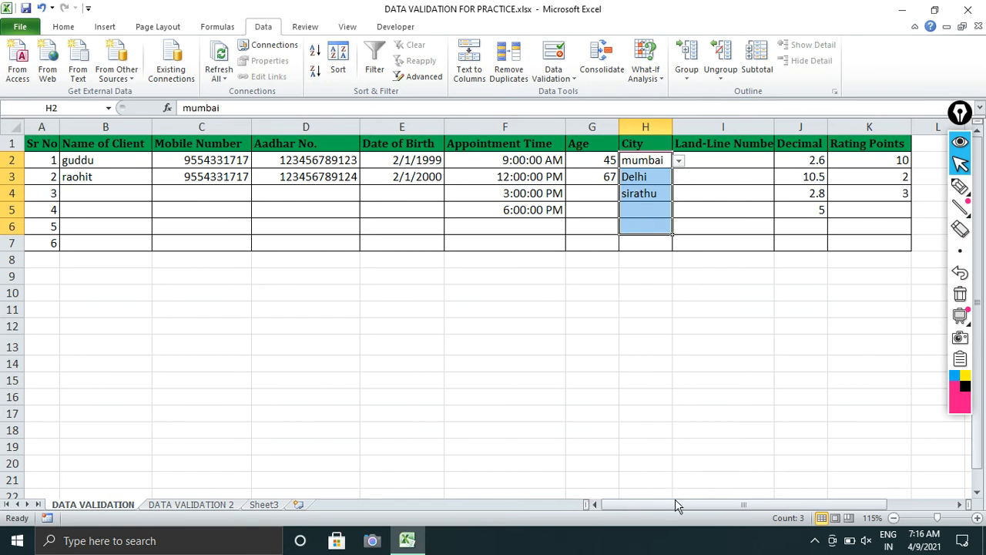
drag(675, 504, 742, 504)
drag(925, 145, 922, 240)
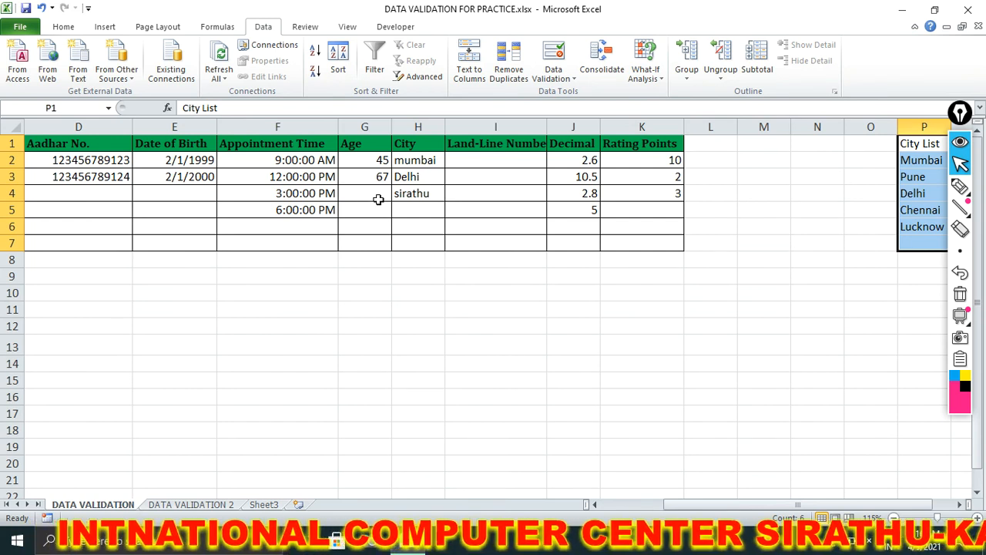
click(432, 210)
click(451, 211)
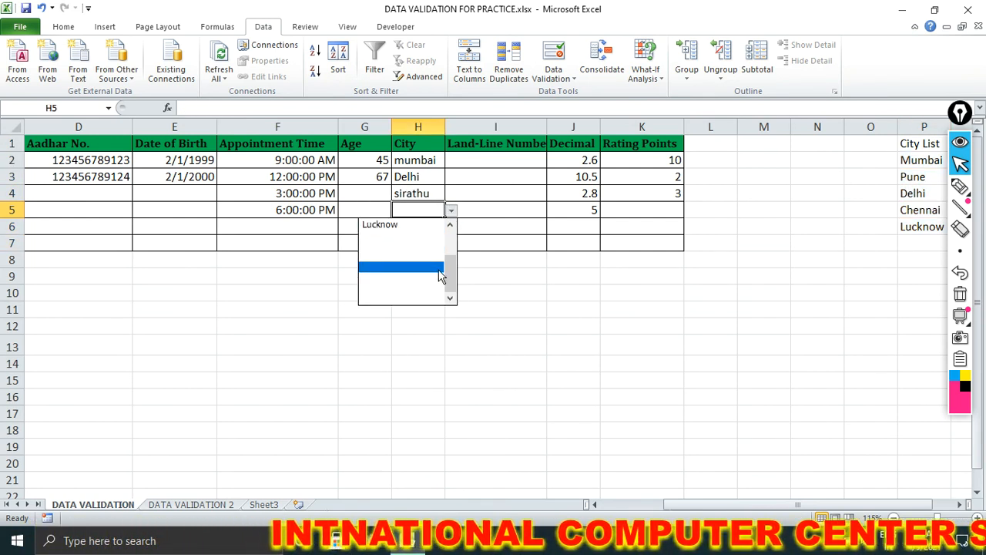
drag(447, 273, 451, 249)
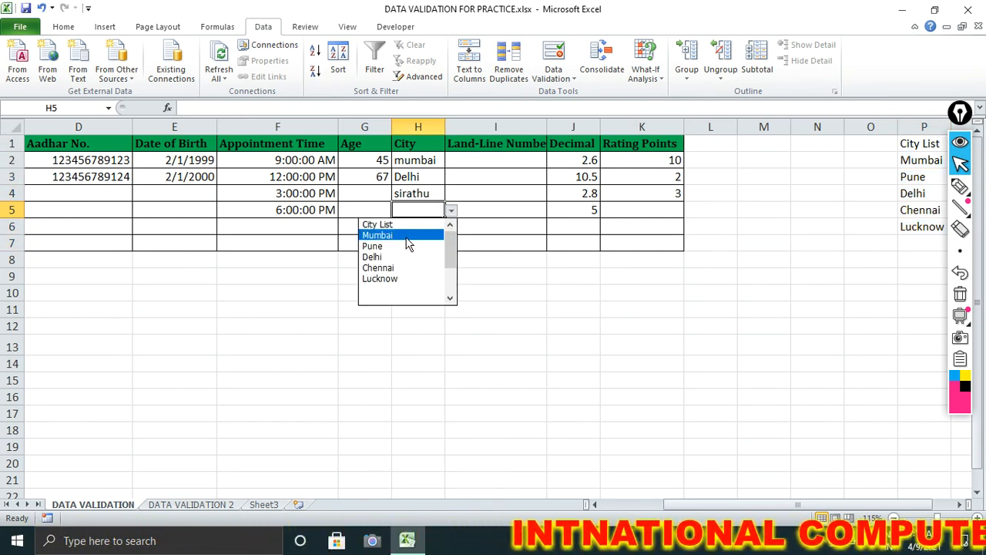
click(423, 212)
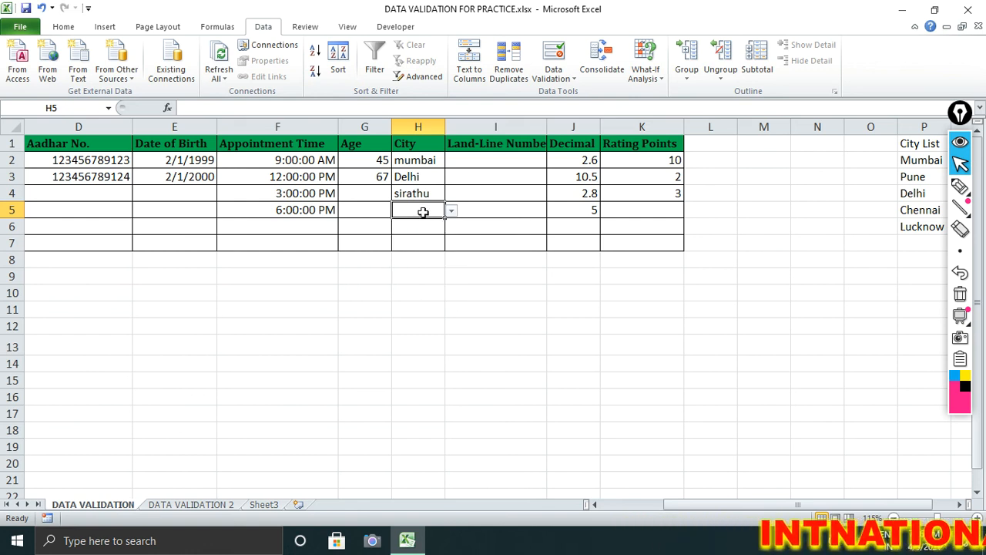
Step: Try to enter the unlisted city kaushambi in H5, decline to continue at the warning and discard the entry
text(kaushambi)
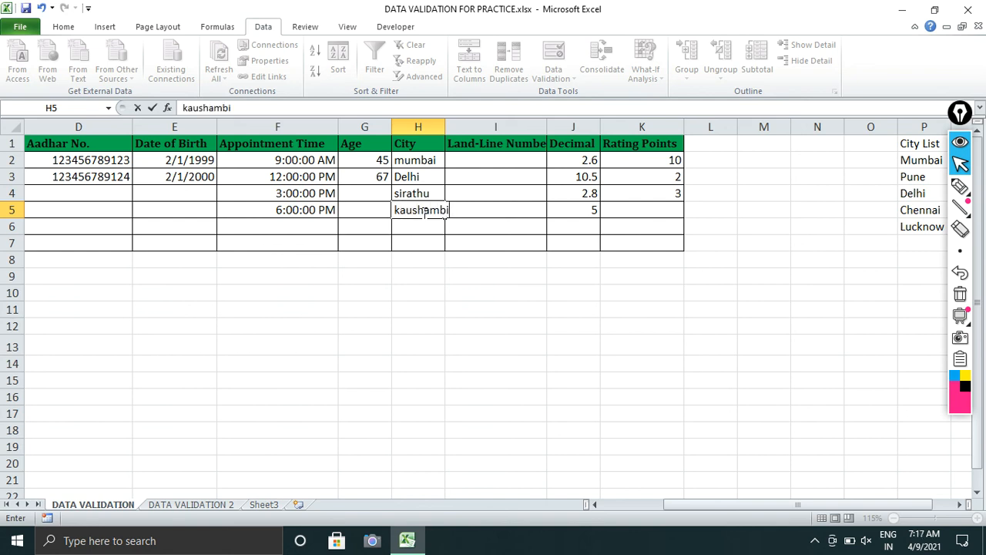
key(Return)
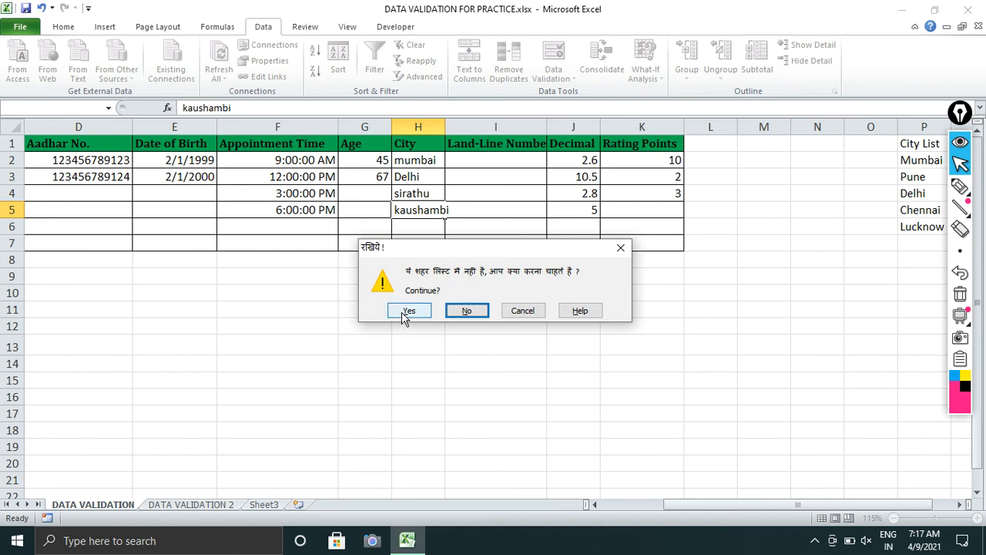
click(465, 315)
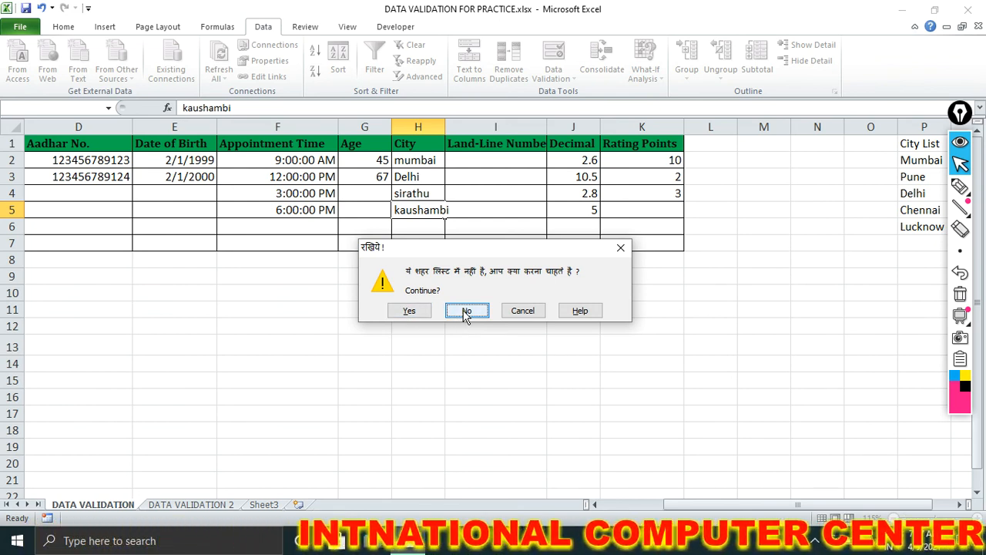
click(467, 311)
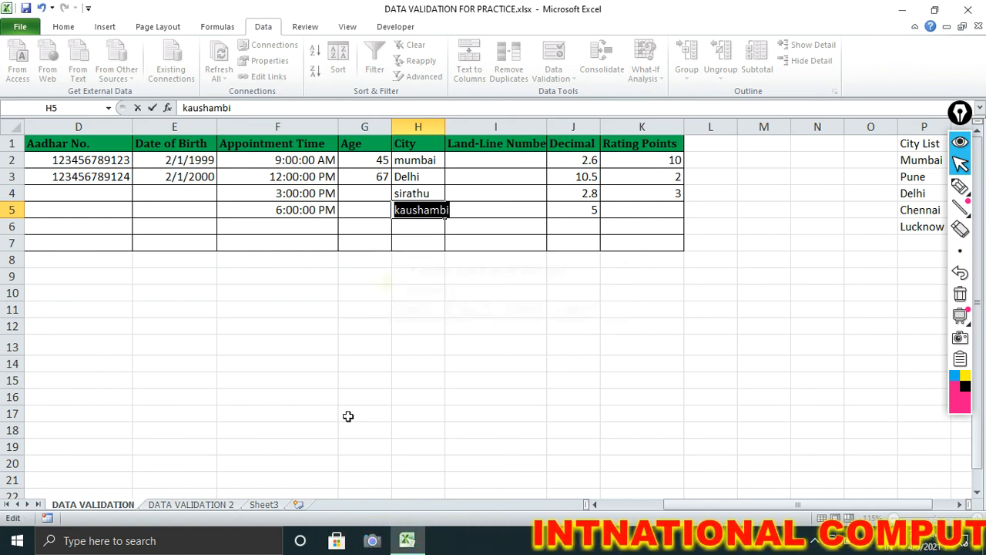
key(Escape)
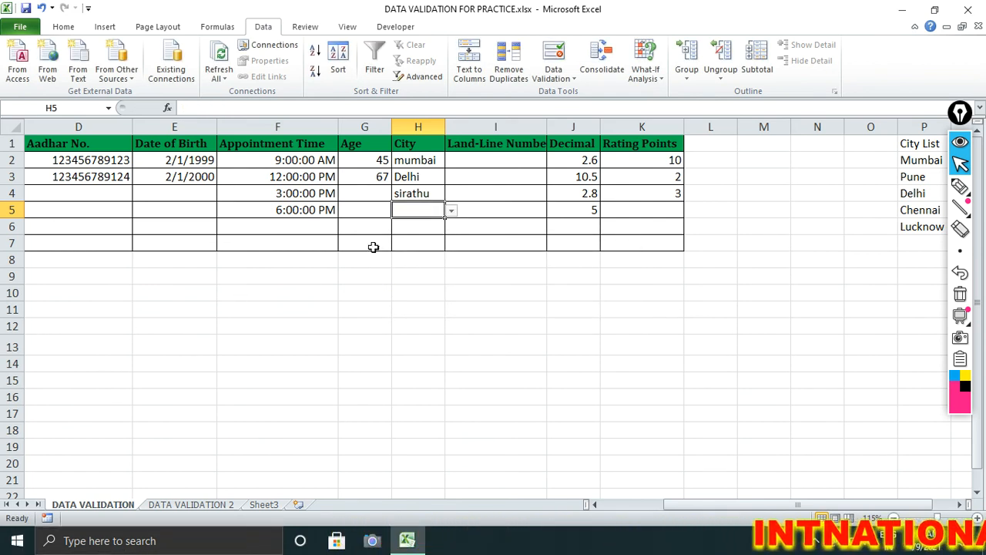
Step: Examine the input message on the land-line cells I2:I7 and the decimal criterion with its limits in the validation settings for J2:J7
drag(479, 162, 488, 243)
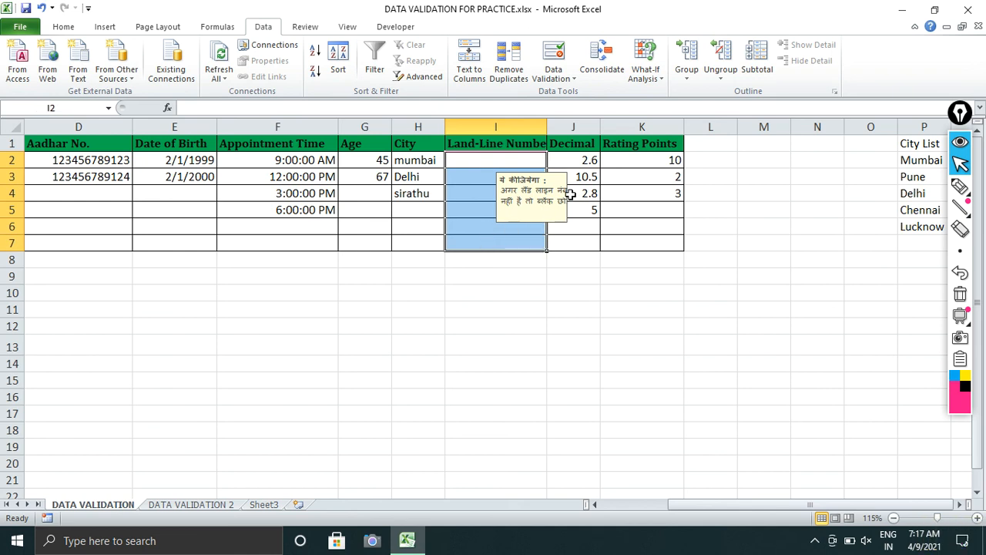
drag(585, 161, 588, 229)
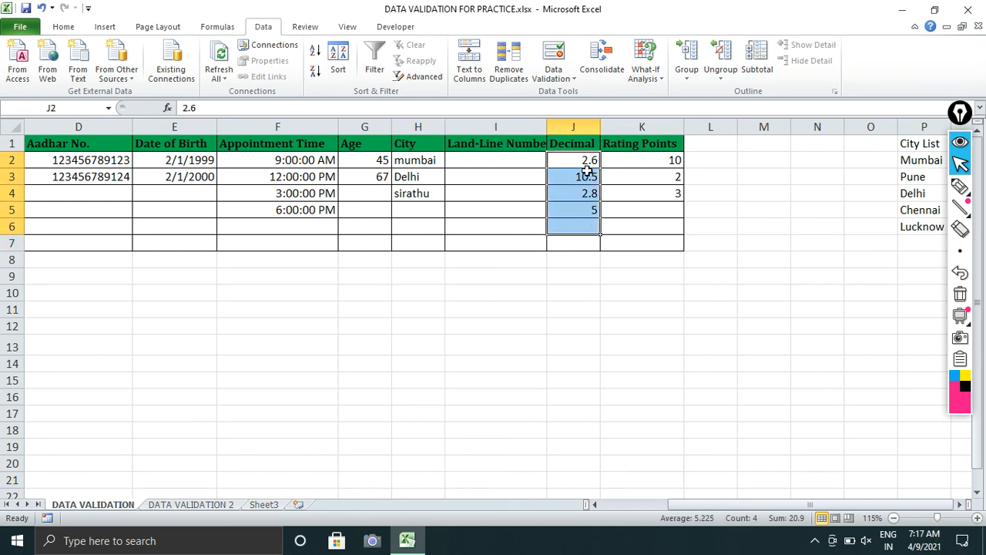
drag(585, 160, 583, 245)
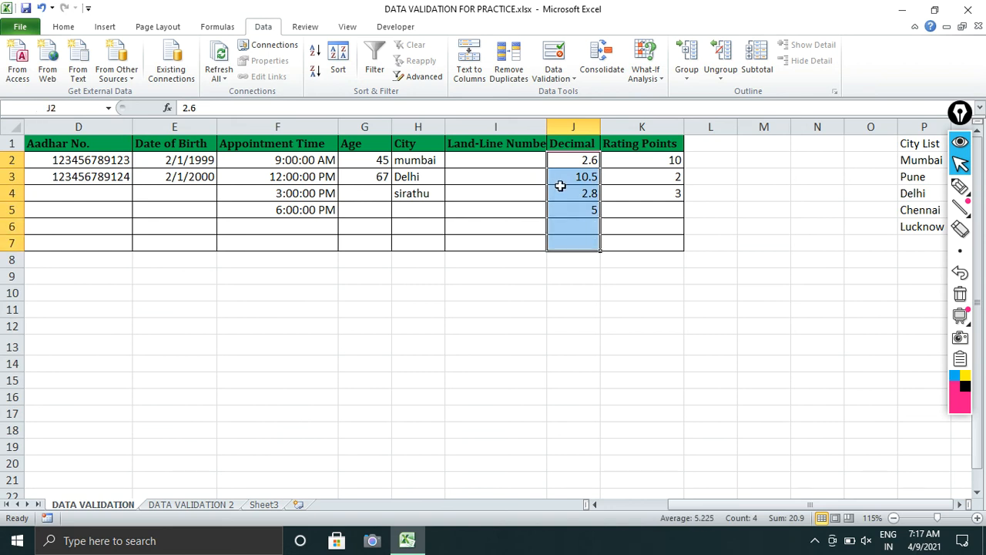
click(548, 54)
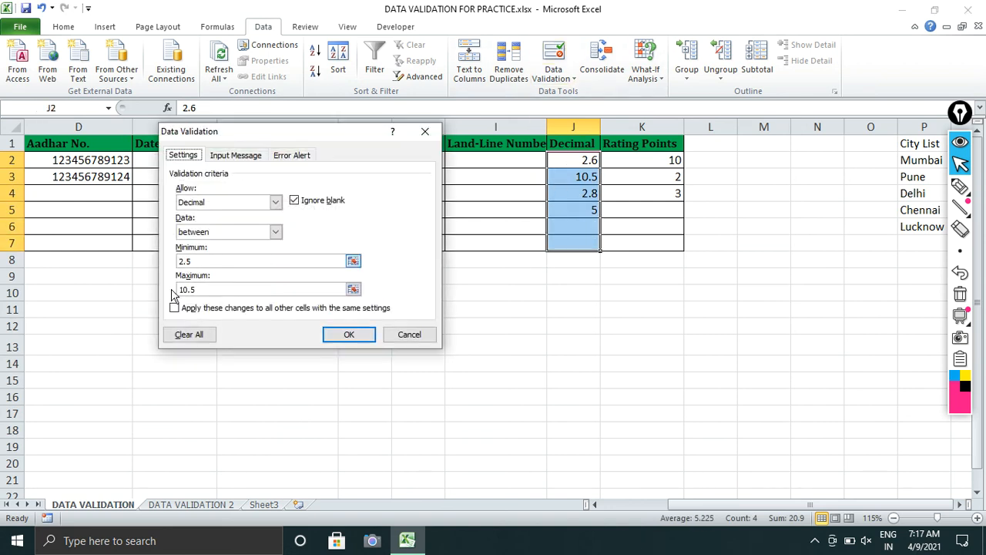
click(239, 208)
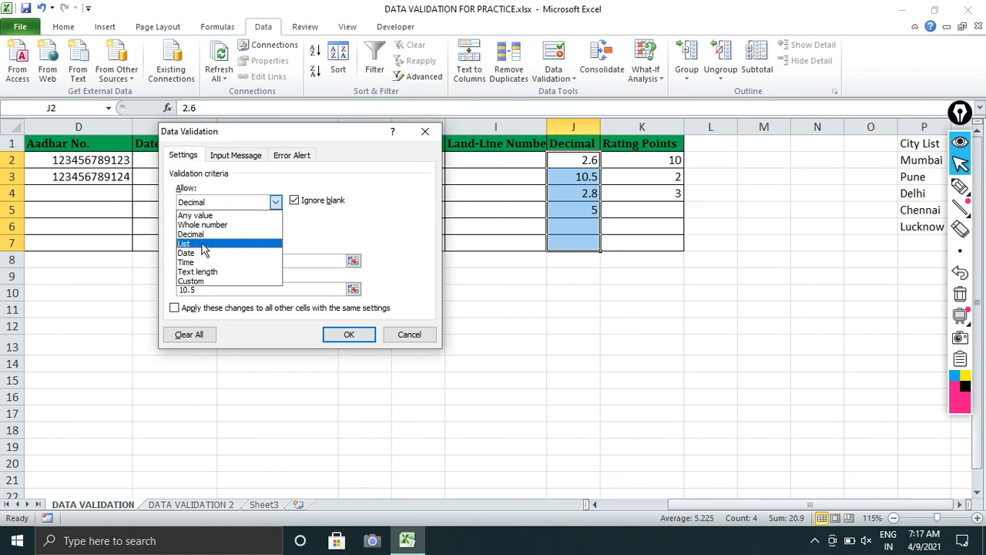
click(203, 235)
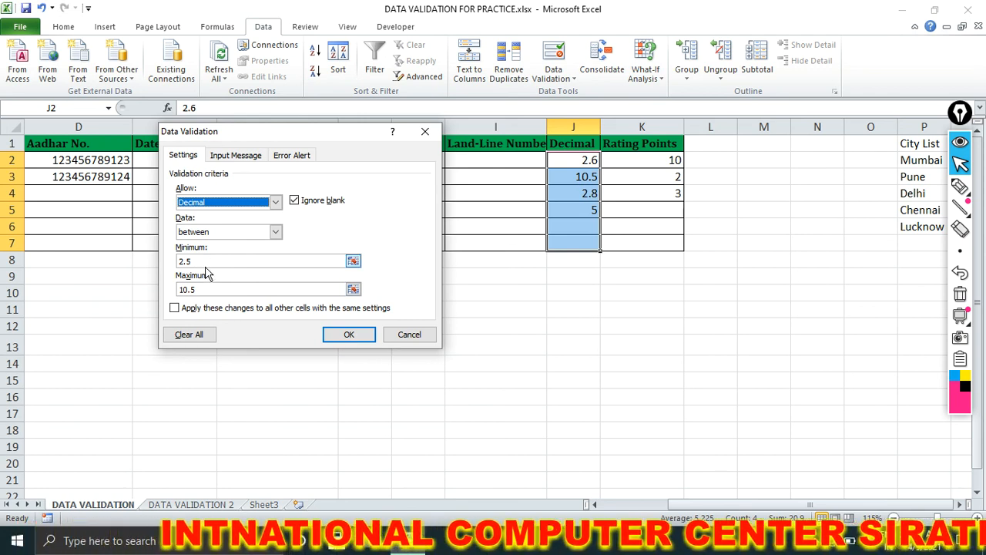
click(370, 337)
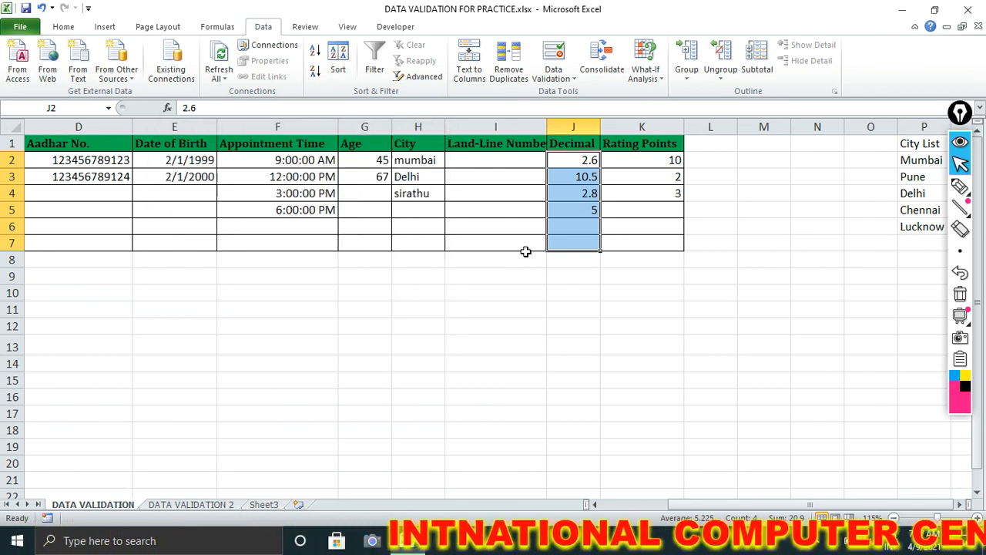
Step: Try to enter the decimal 1.5 in J6 and dismiss the error alert
click(576, 231)
text(1.5)
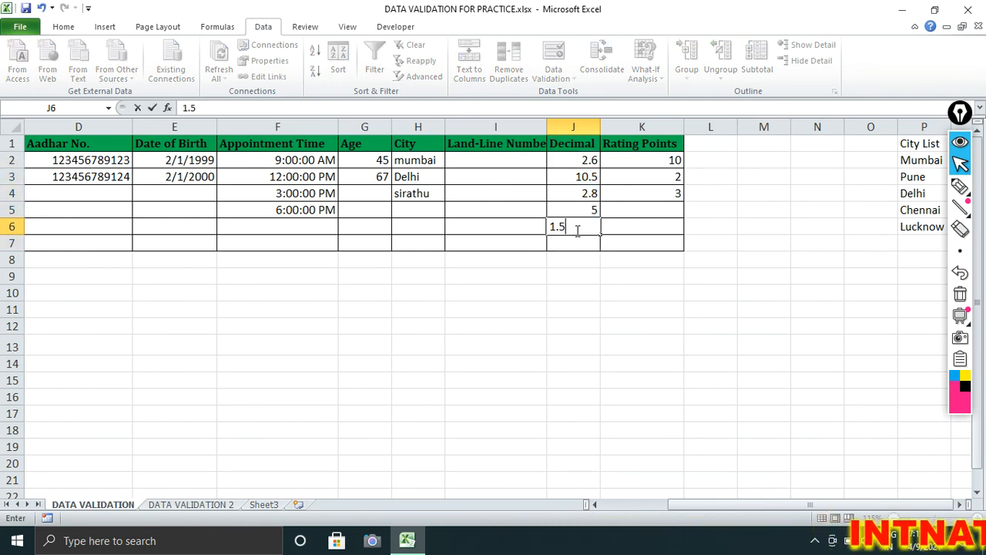
key(Return)
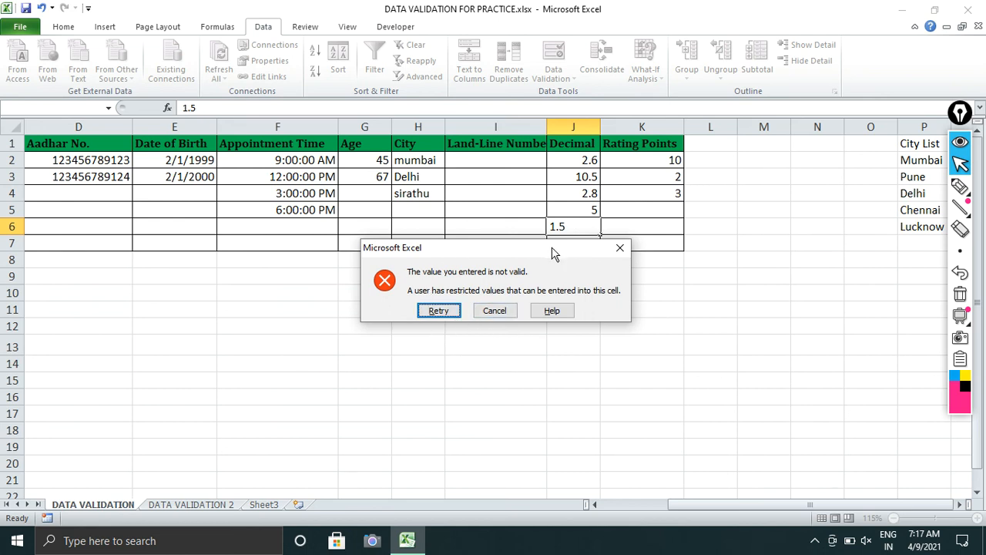
click(621, 249)
Step: Examine the whole number criterion with its minimum and maximum in the validation settings for K2:K7, discarding any changes
drag(647, 160, 647, 242)
click(553, 58)
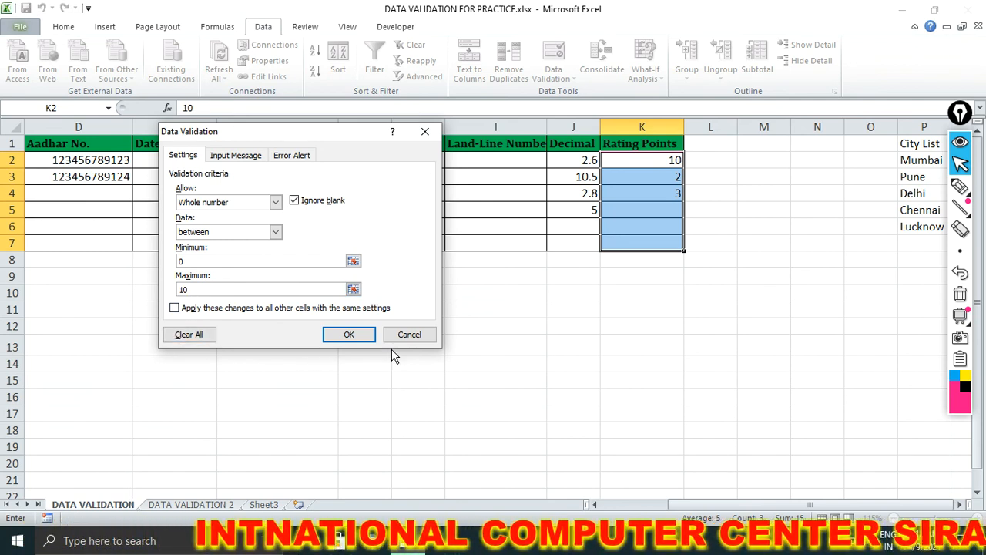
click(409, 333)
Step: Try to enter 11 rating points in K5 and cancel the entry at the error alert
click(667, 209)
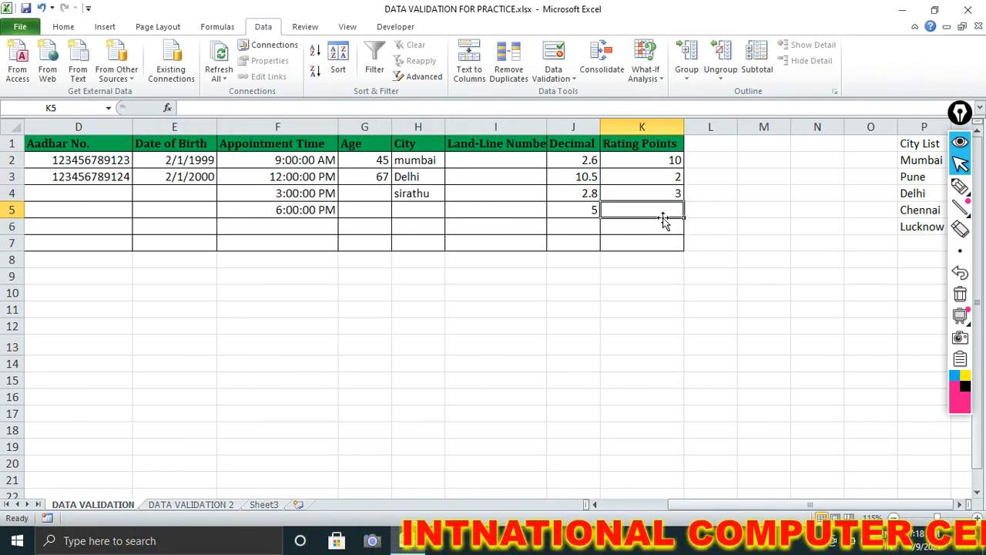
text(11)
key(Return)
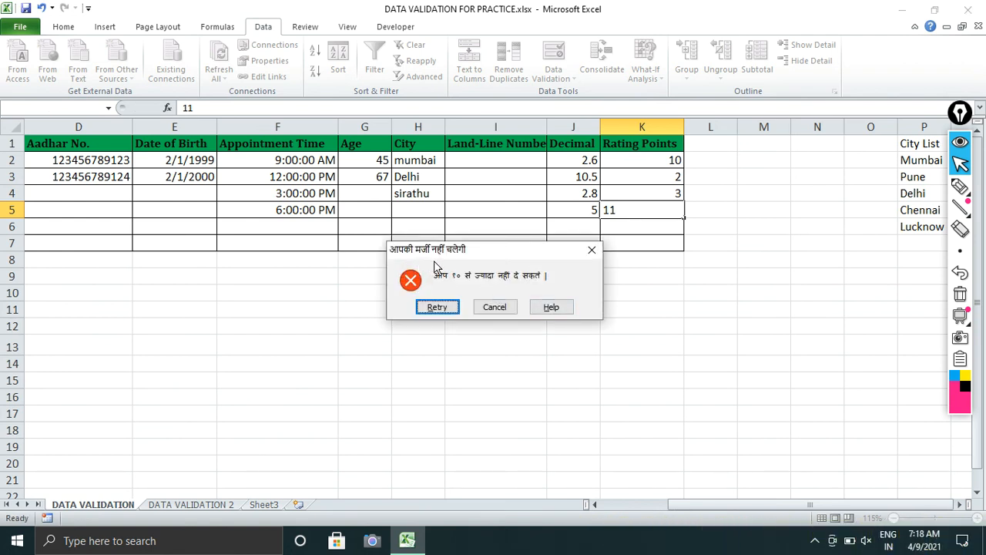
click(496, 307)
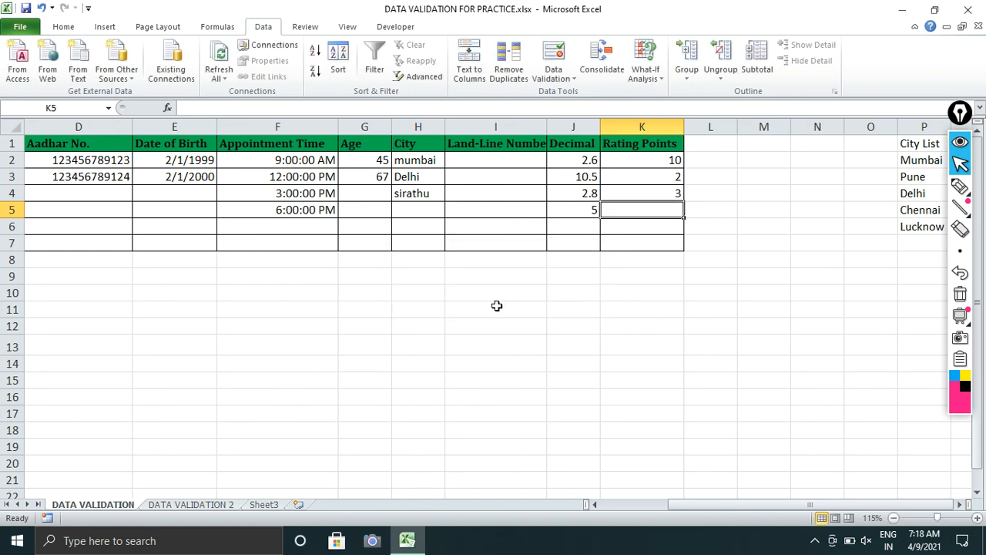
click(347, 249)
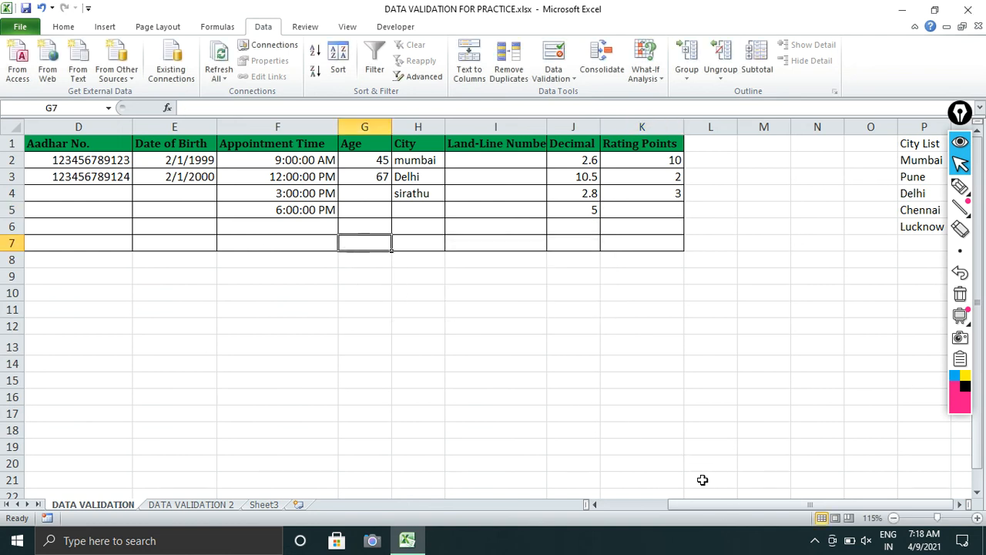
drag(720, 504, 666, 504)
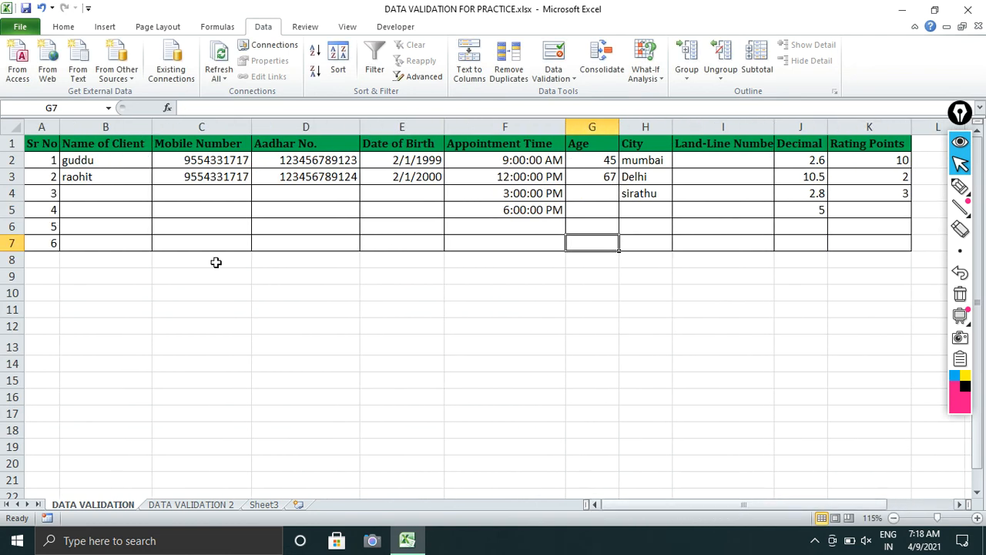
drag(46, 144, 853, 237)
click(780, 224)
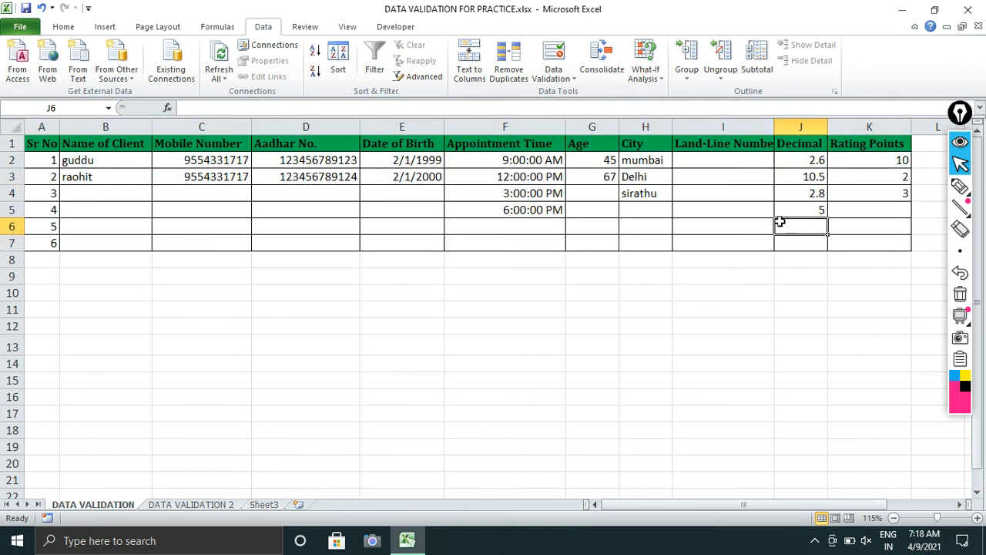
click(729, 179)
click(507, 176)
click(396, 176)
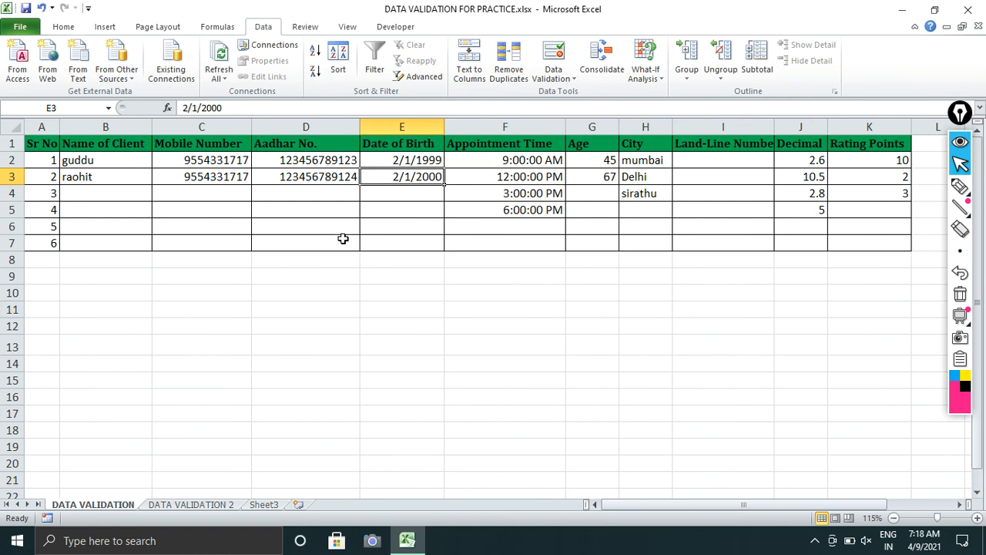
click(342, 238)
click(298, 189)
click(183, 175)
click(458, 189)
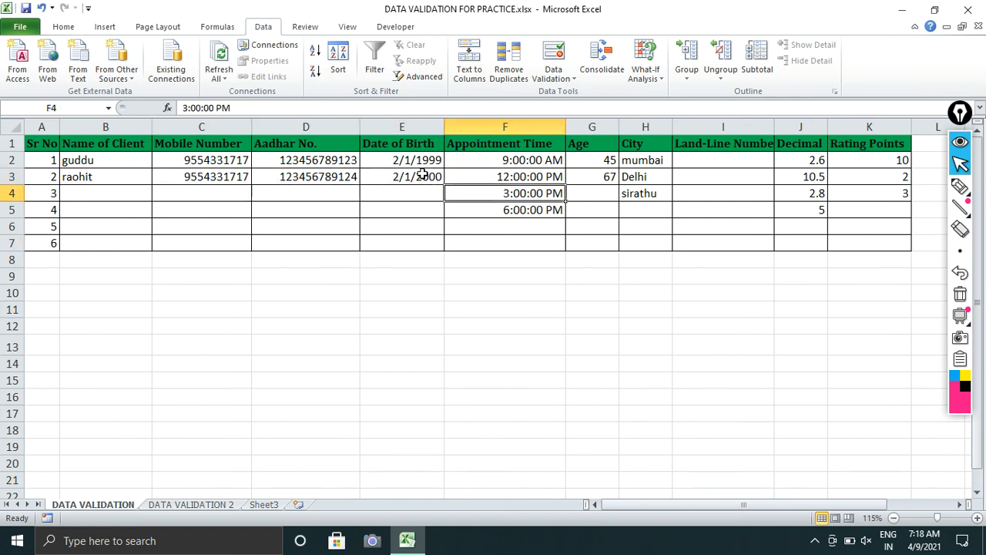
click(405, 176)
click(264, 177)
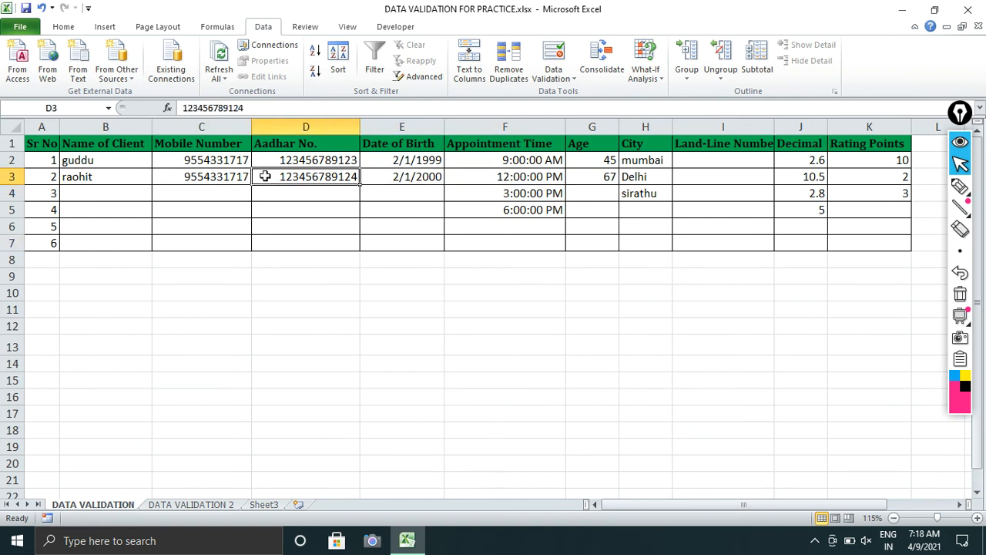